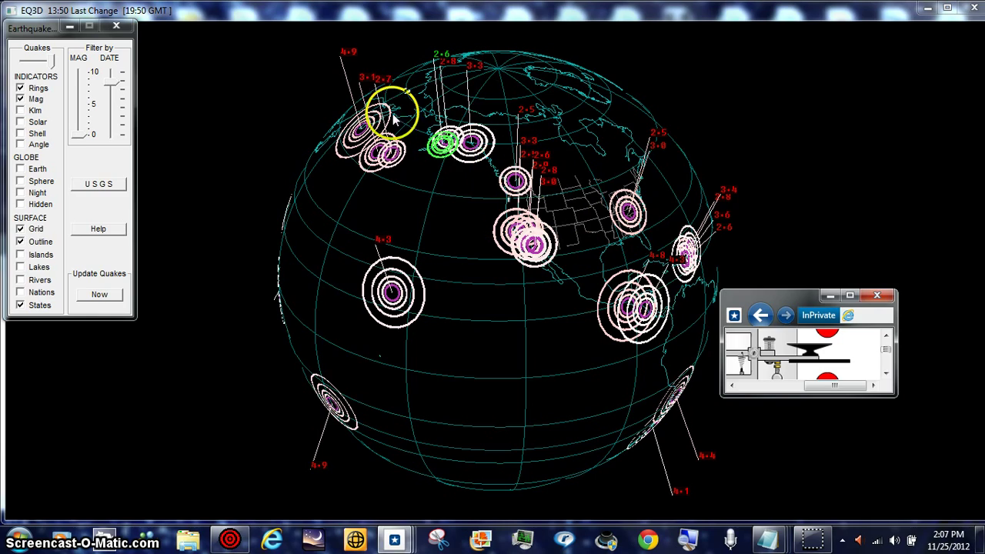
Step: Key a few Morse signals by tapping and holding the telegraph key lever
mouse_move(382, 123)
mouse_down()
mouse_move(623, 193)
mouse_move(485, 243)
mouse_up()
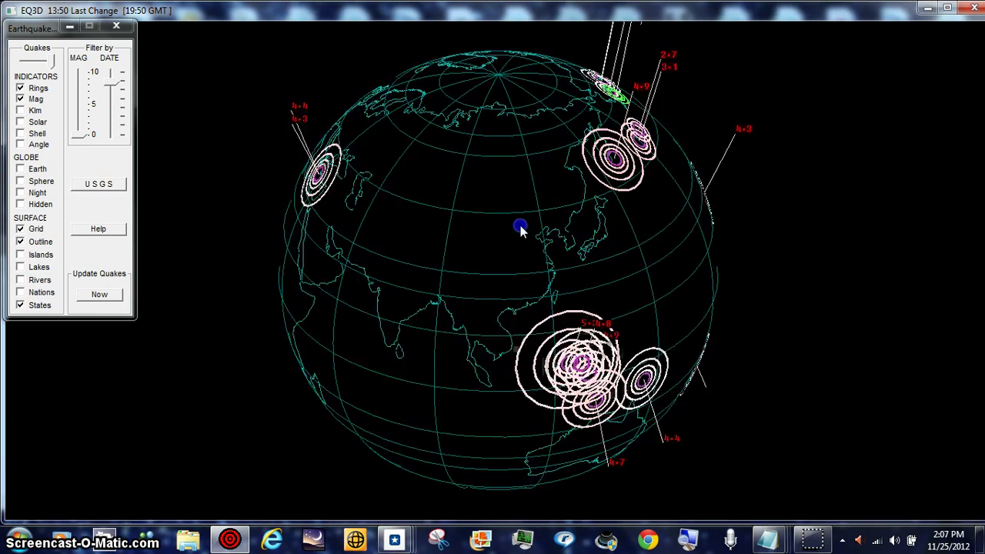
mouse_move(485, 243)
mouse_down()
mouse_move(435, 189)
mouse_move(492, 170)
mouse_up()
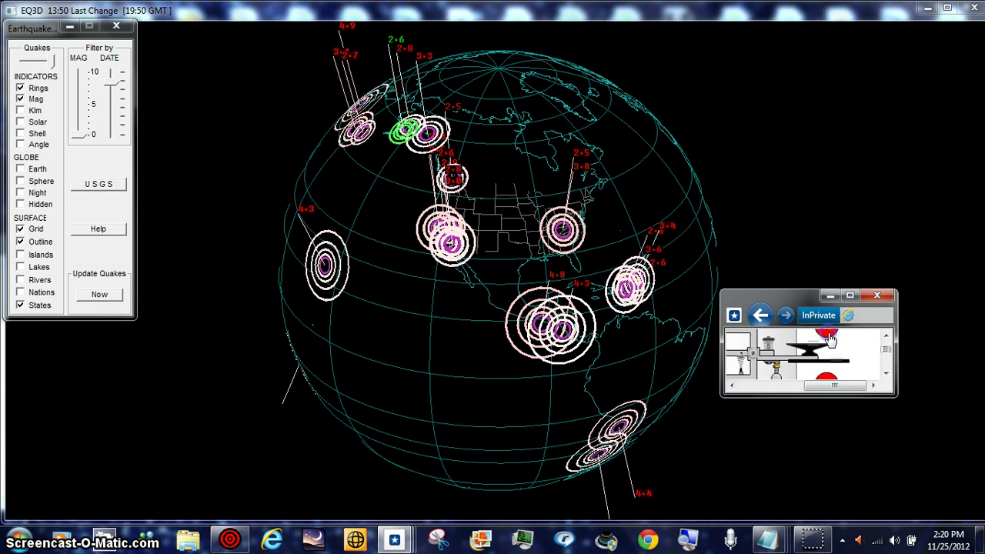
click(834, 398)
click(833, 378)
drag(832, 378, 832, 337)
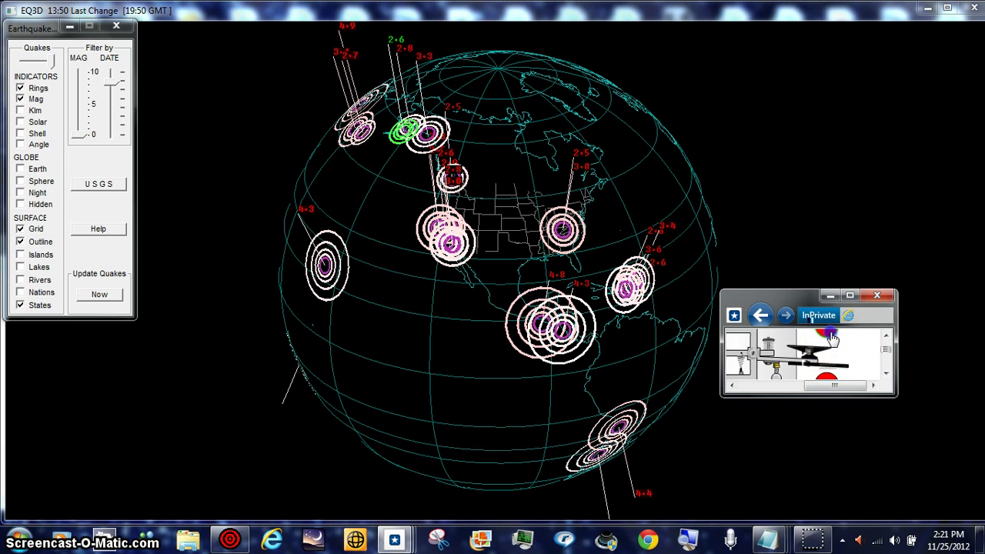
click(826, 378)
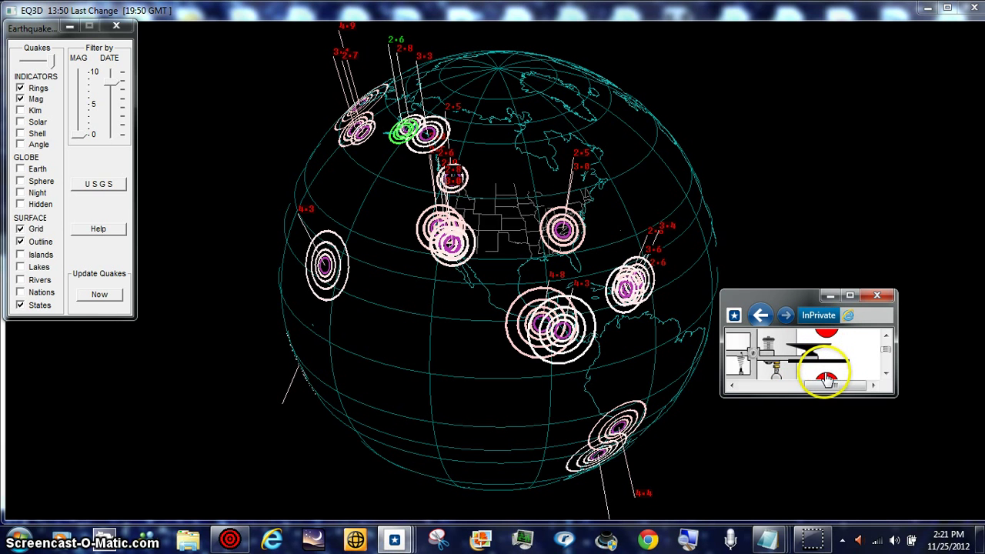
mouse_move(827, 381)
mouse_down()
mouse_move(827, 342)
mouse_move(823, 408)
mouse_up()
Step: Minimize the small telegraph key window, leaving the North America quake globe visible
click(809, 521)
click(332, 338)
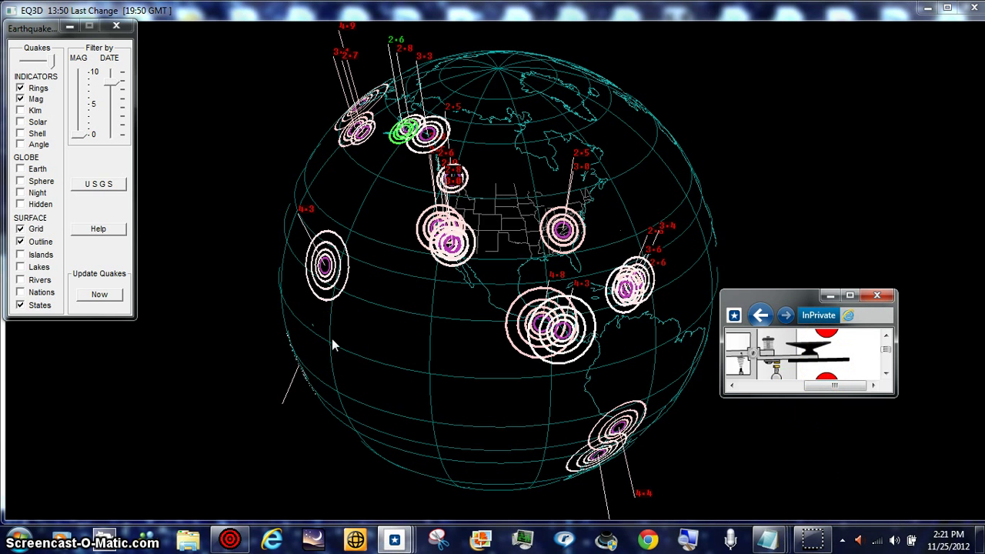
click(464, 437)
click(708, 506)
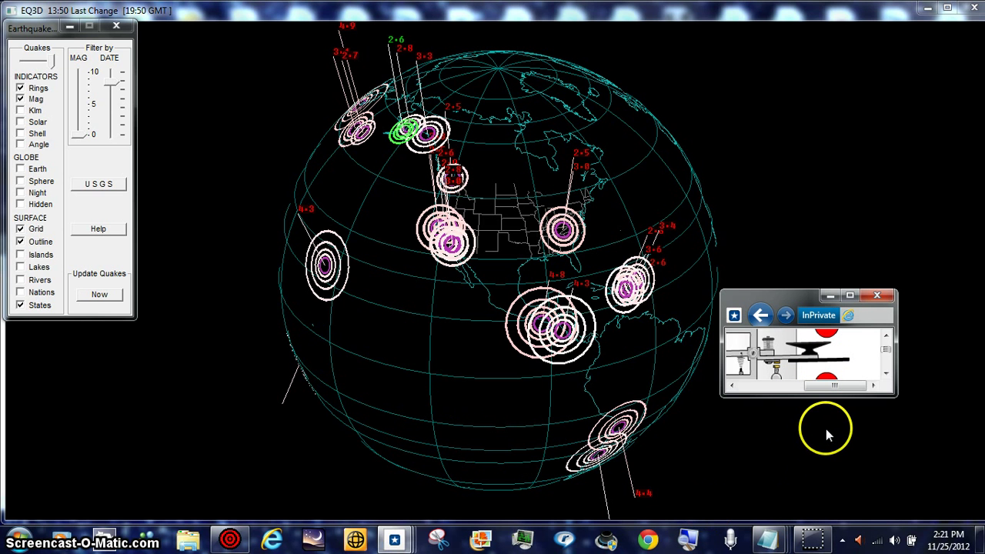
click(824, 449)
Step: Minimize the InPrivate telegraph window from the taskbar, then restore it over the globe
click(810, 534)
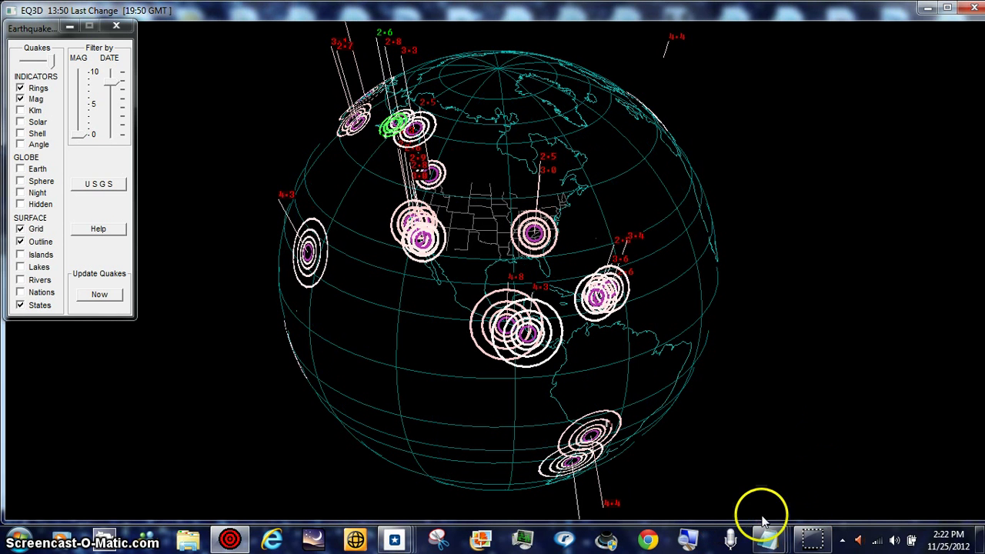
click(810, 539)
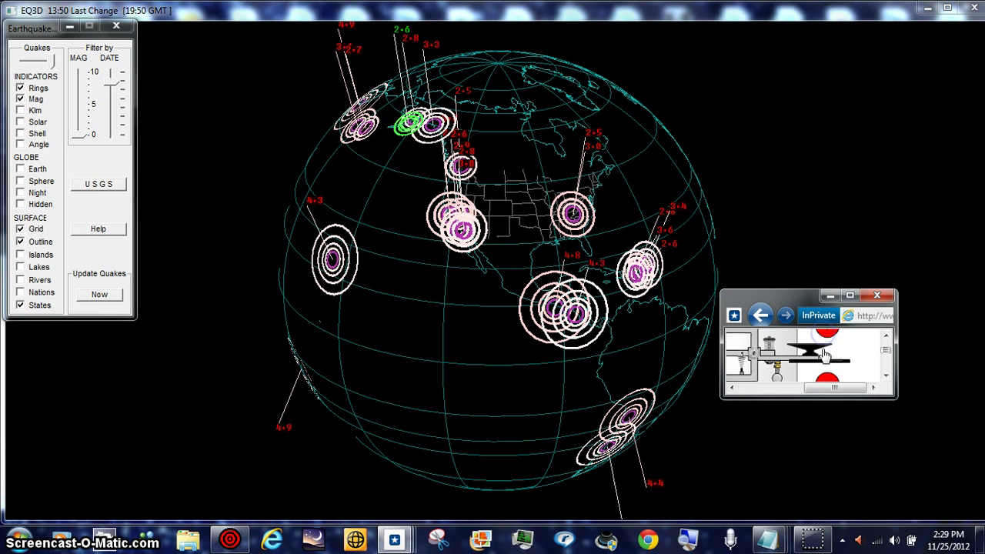
Step: Key paired taps on the lower and upper red balls, then alternate them
click(827, 379)
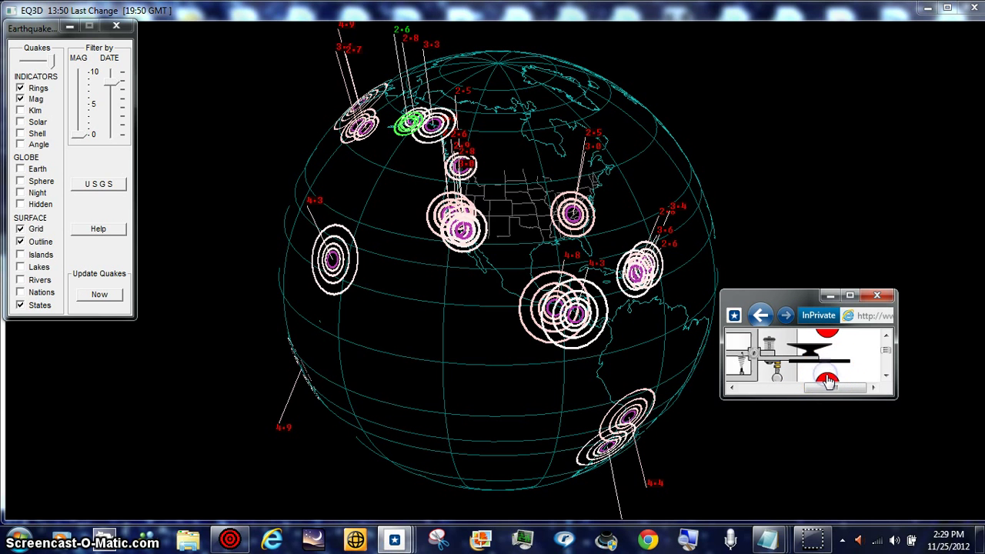
click(827, 379)
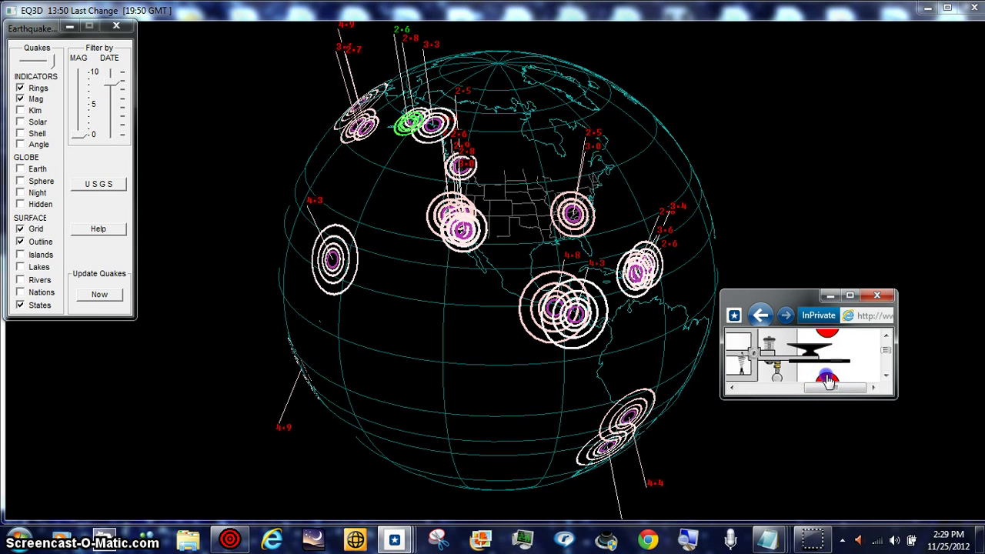
click(830, 343)
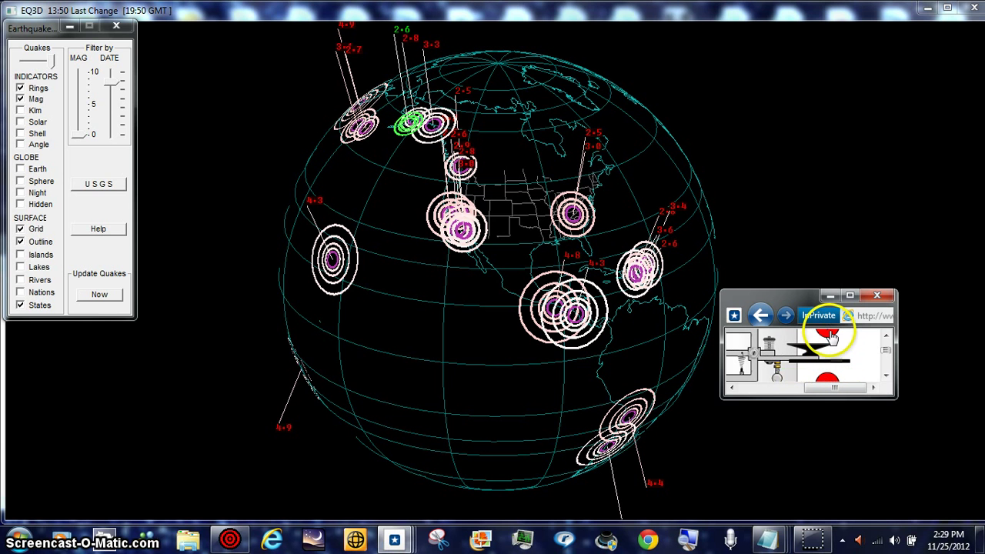
click(831, 336)
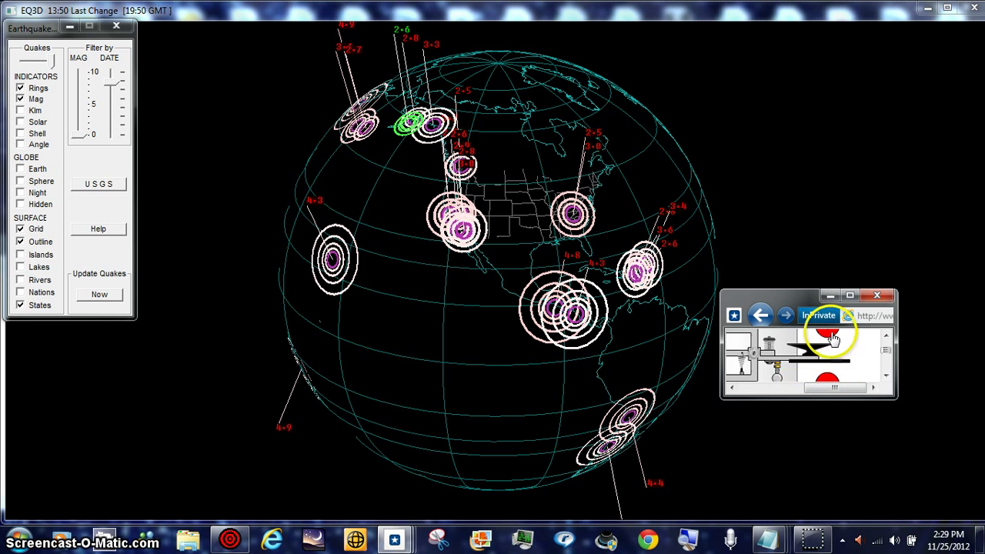
click(829, 379)
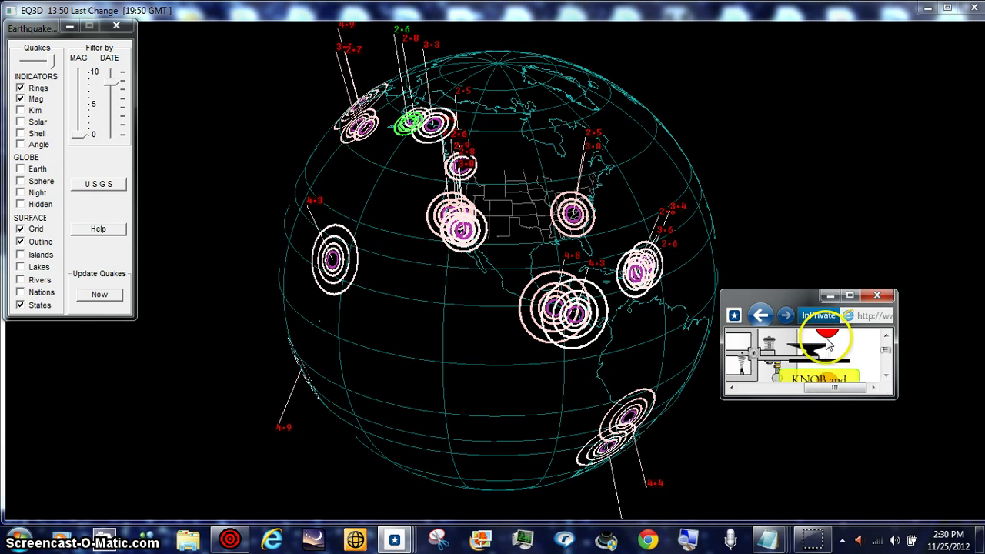
click(829, 380)
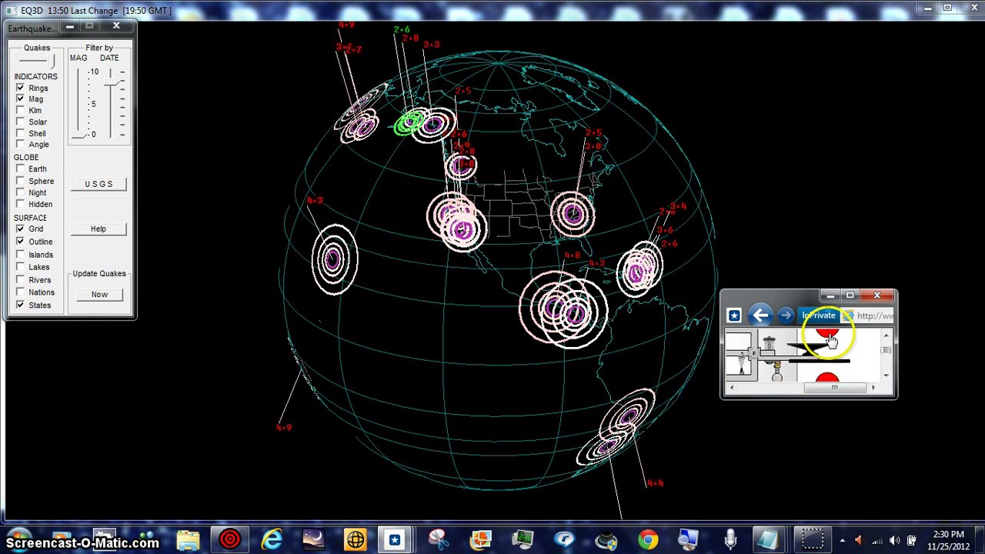
click(828, 336)
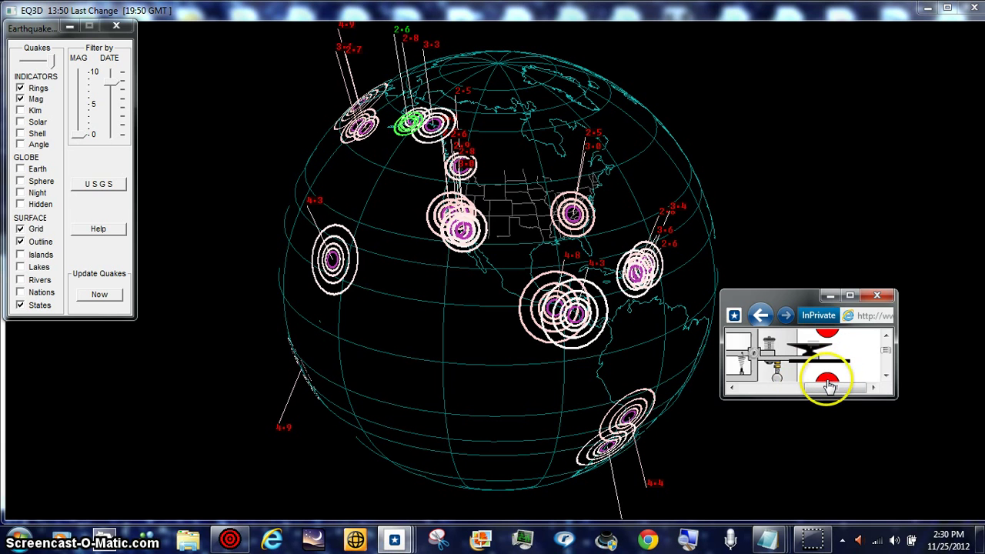
click(829, 332)
click(824, 382)
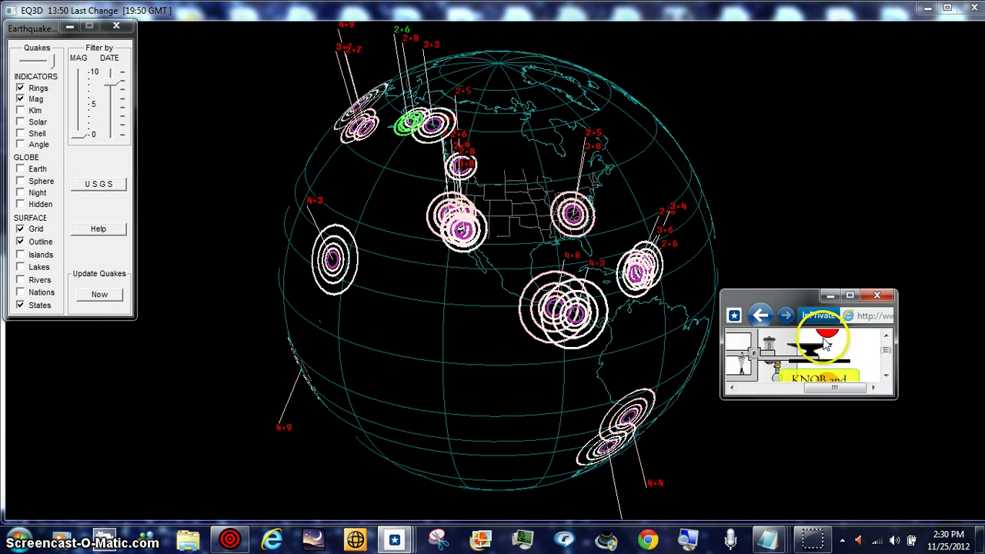
click(825, 338)
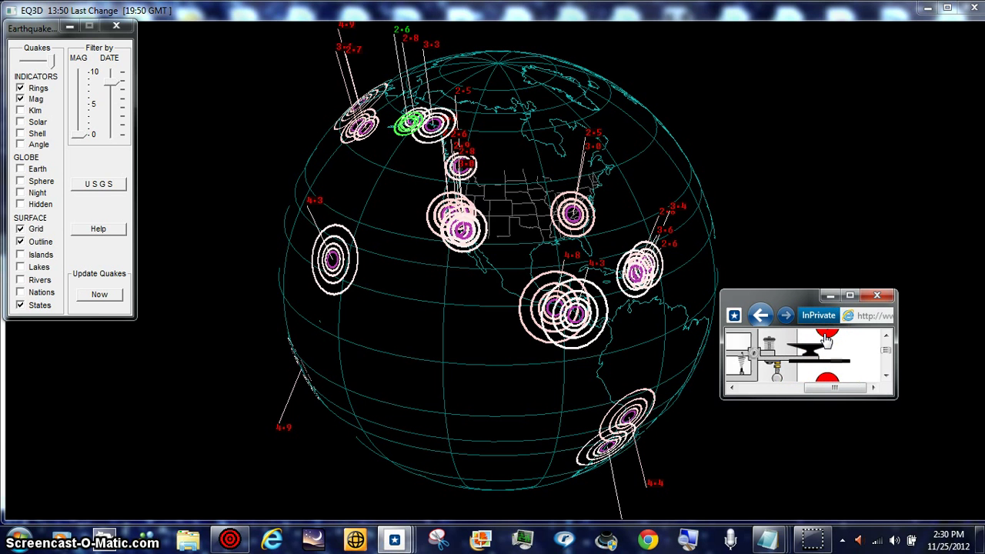
click(824, 383)
Step: Send more Morse characters with quick alternating taps on the upper and lower balls
click(825, 379)
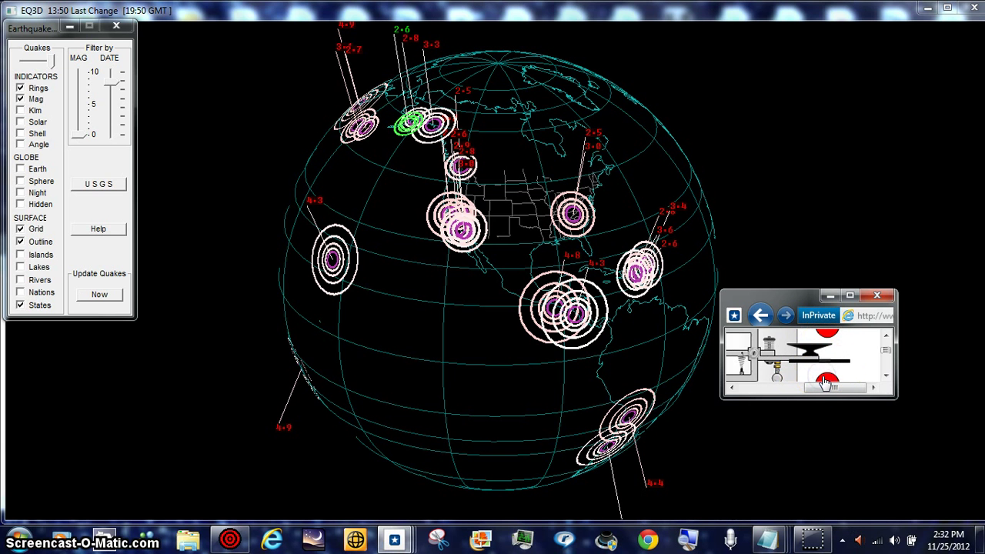
click(827, 336)
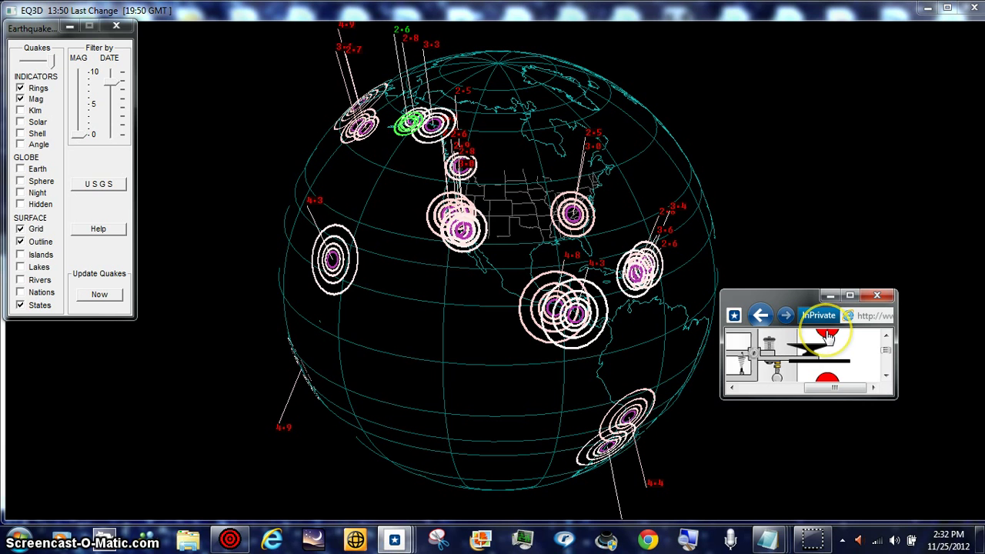
click(827, 377)
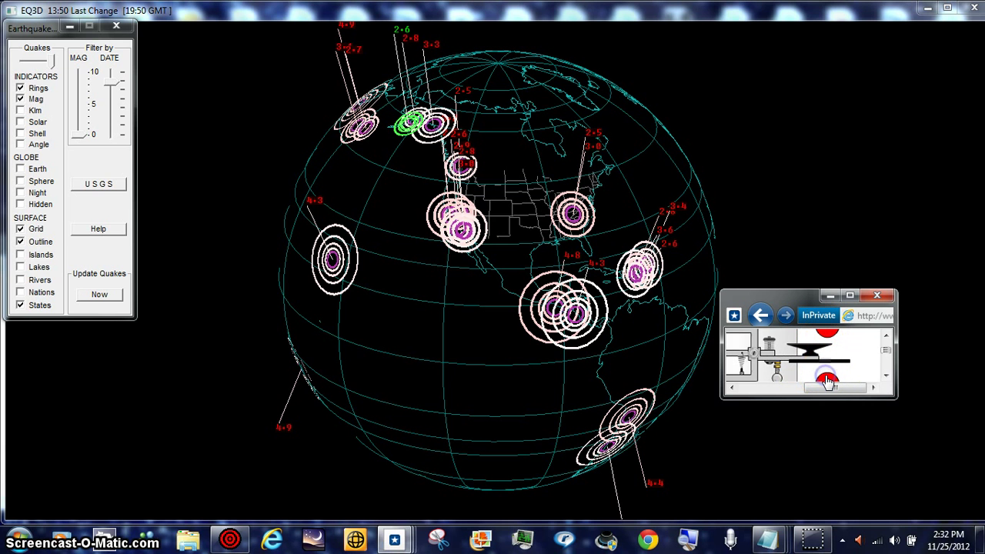
click(827, 341)
click(827, 340)
click(827, 373)
click(829, 339)
click(827, 373)
click(827, 369)
click(829, 330)
click(828, 387)
Step: Bring the telegraph window forward and key signals on the upper and lower red balls
click(818, 527)
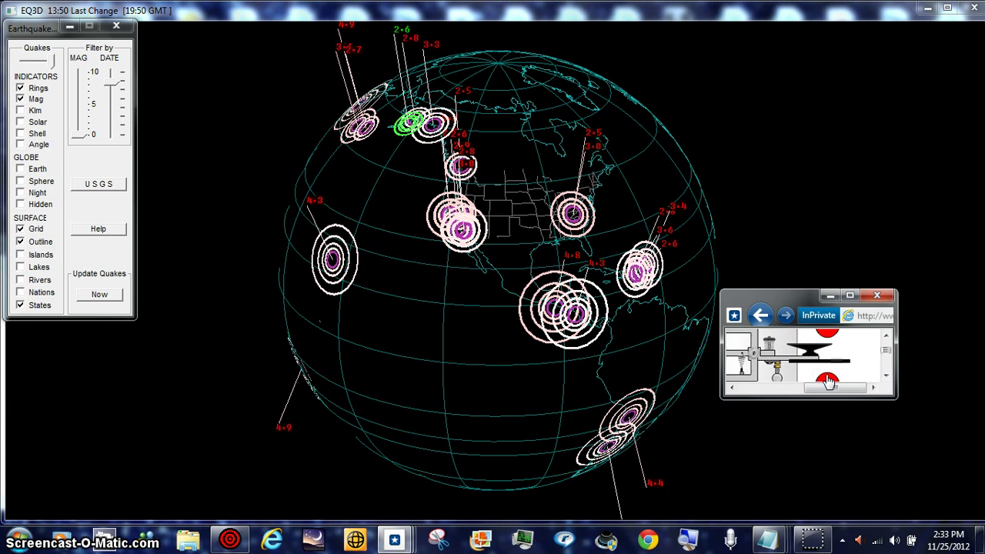
click(828, 372)
click(829, 330)
click(829, 362)
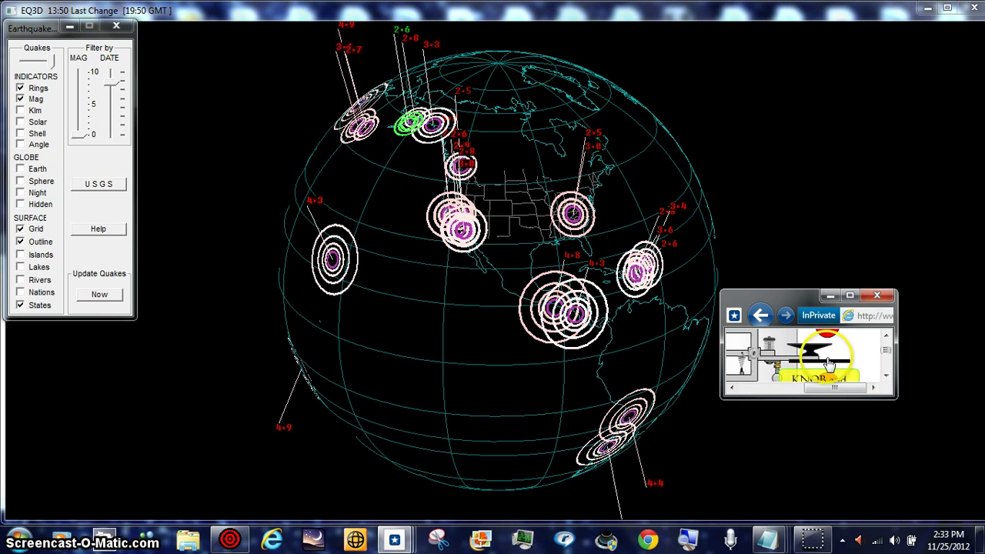
click(832, 383)
click(831, 432)
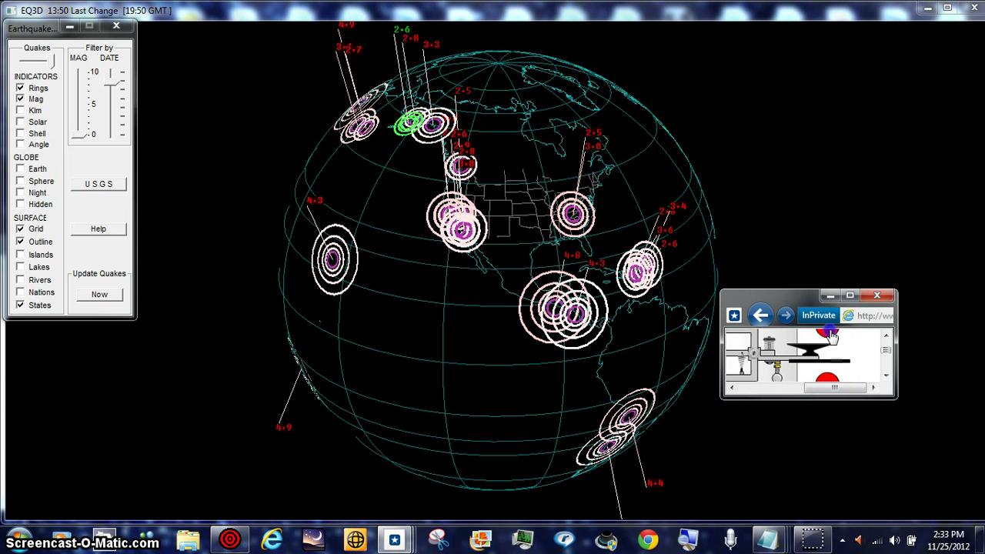
Step: Key a new Morse sequence, holding the key down for dashes between dots
click(830, 337)
drag(830, 338, 827, 382)
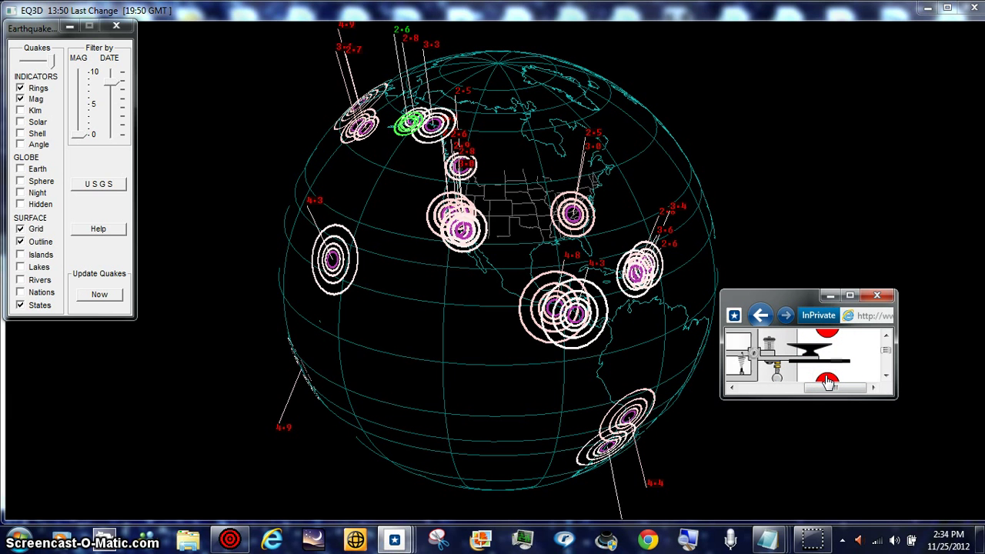
mouse_move(827, 382)
mouse_down()
mouse_move(833, 329)
mouse_move(829, 339)
mouse_up()
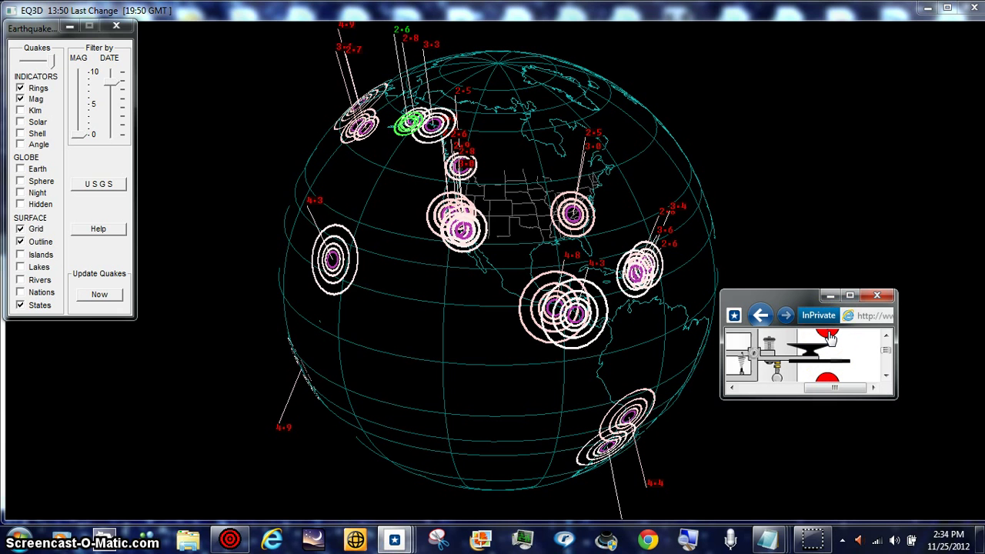
click(831, 338)
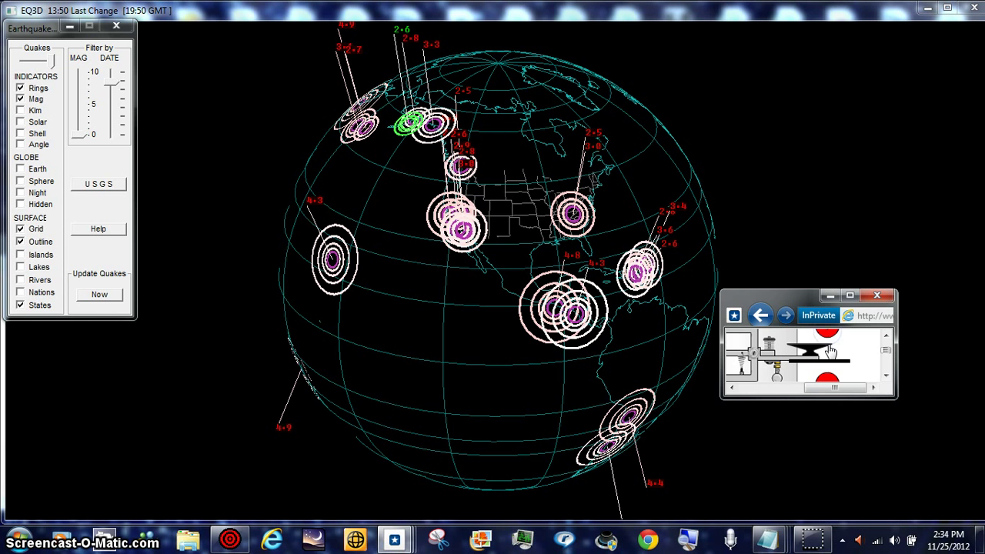
click(827, 378)
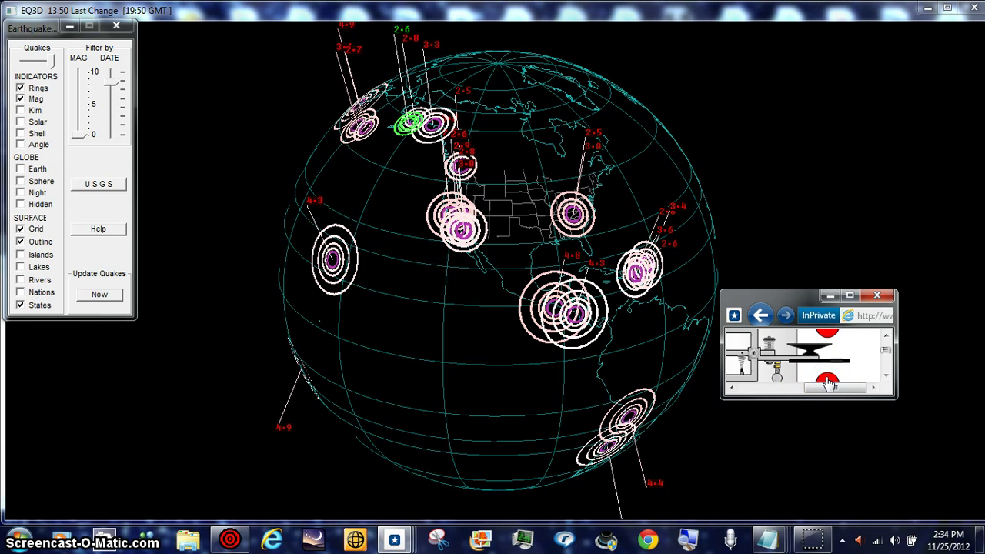
click(831, 341)
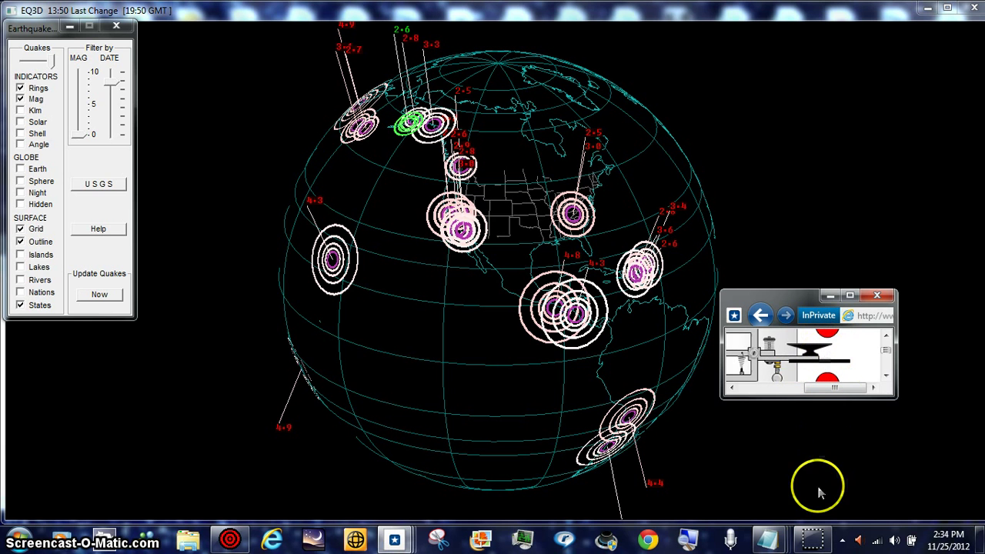
Step: Resume keying, pressing and releasing the telegraph key for a series of dots
click(842, 343)
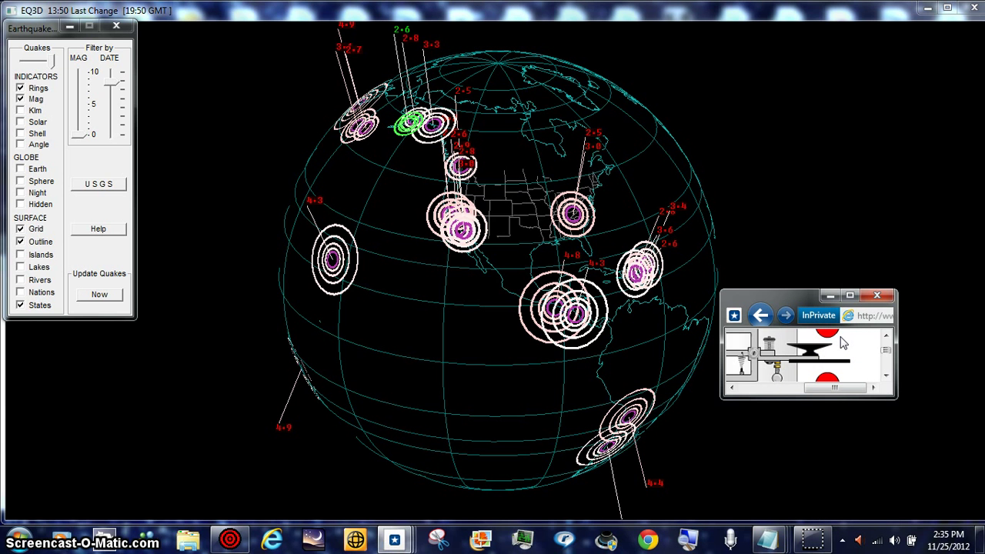
click(835, 337)
click(829, 381)
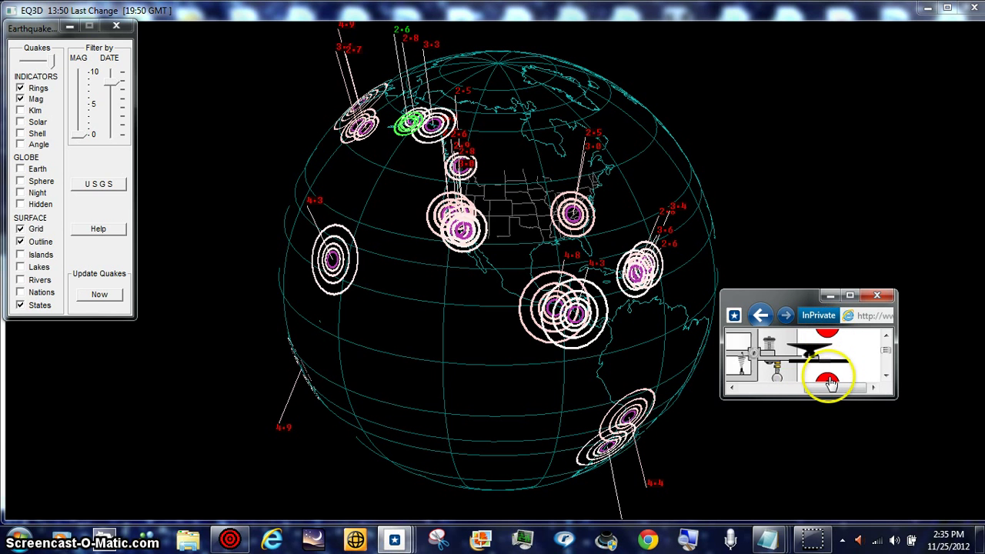
click(825, 343)
click(826, 352)
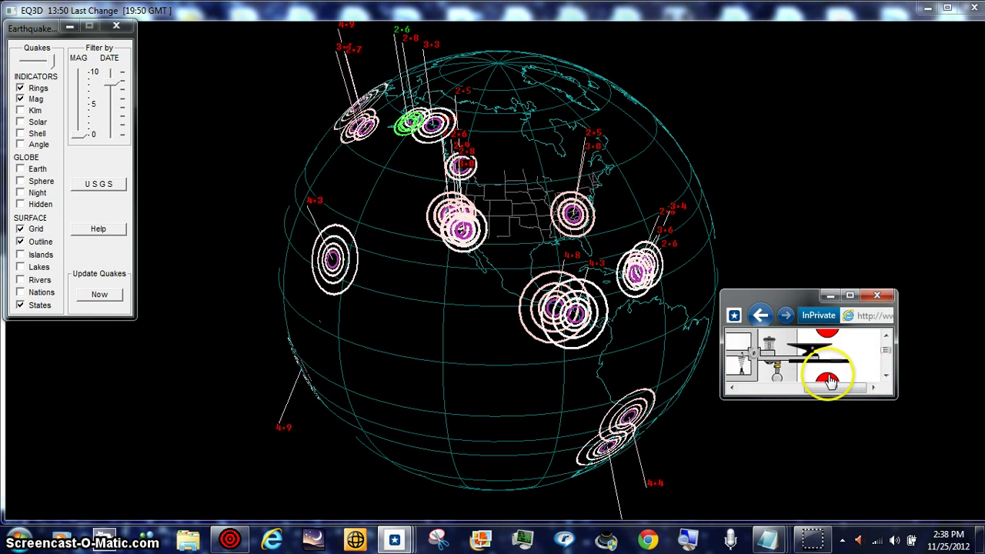
click(828, 381)
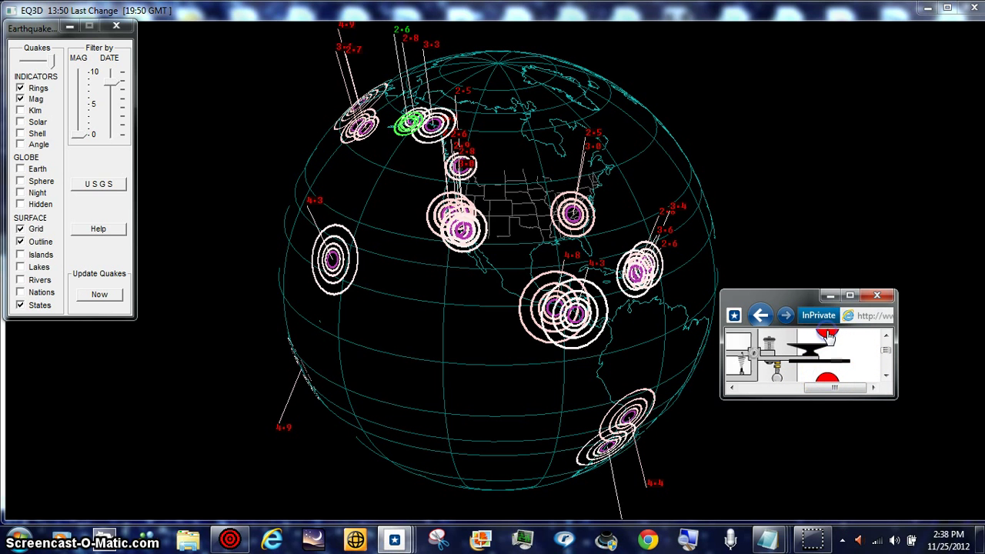
click(837, 379)
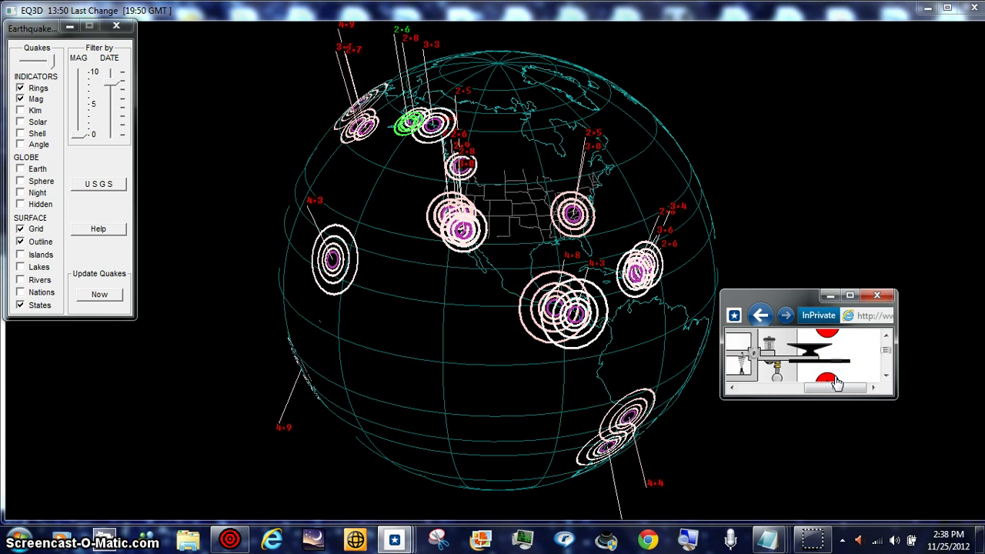
click(833, 381)
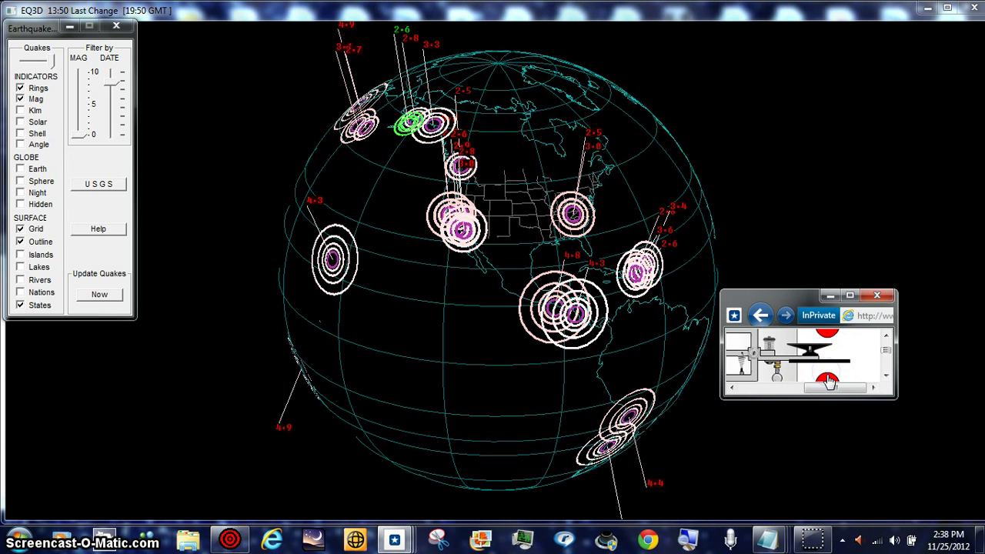
click(832, 380)
click(831, 381)
click(841, 410)
drag(834, 340, 911, 350)
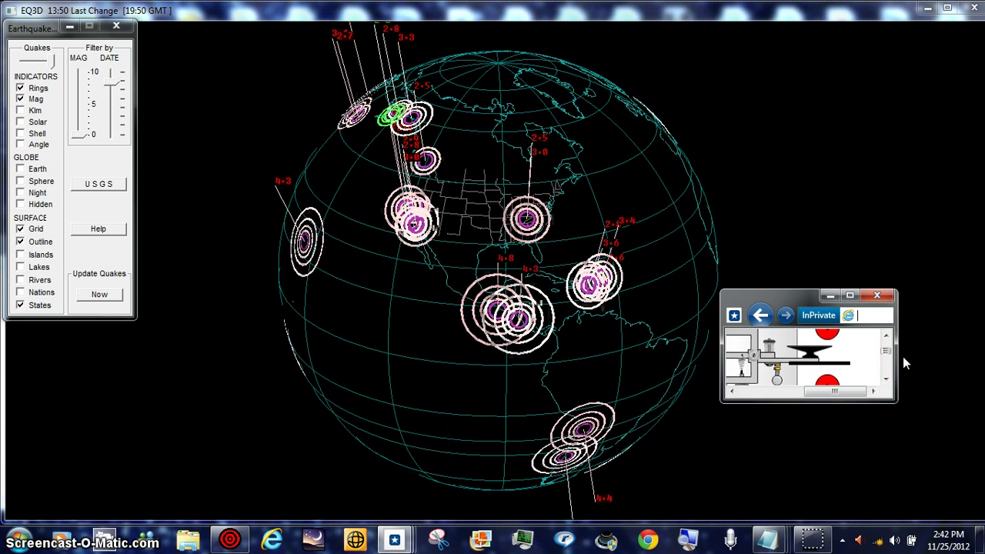
click(687, 441)
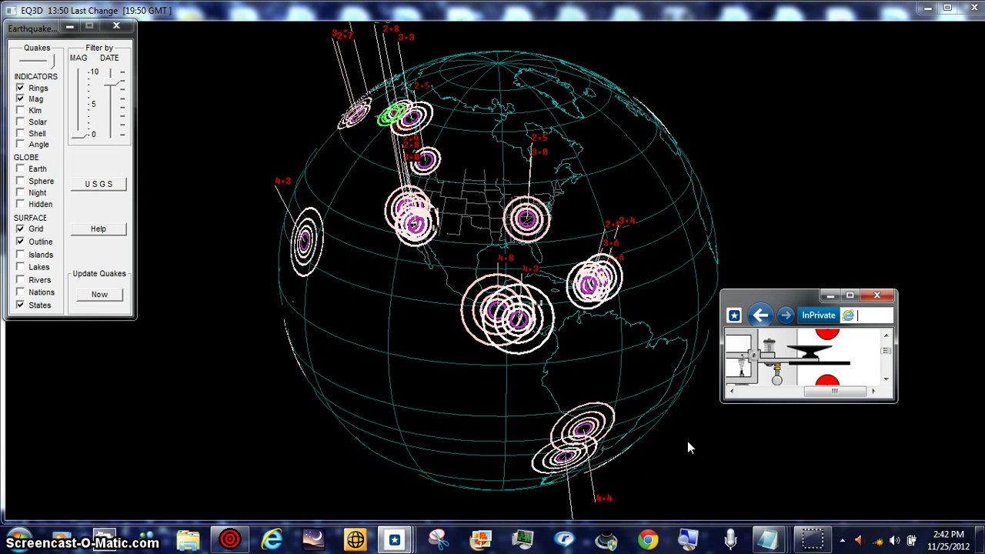
click(735, 437)
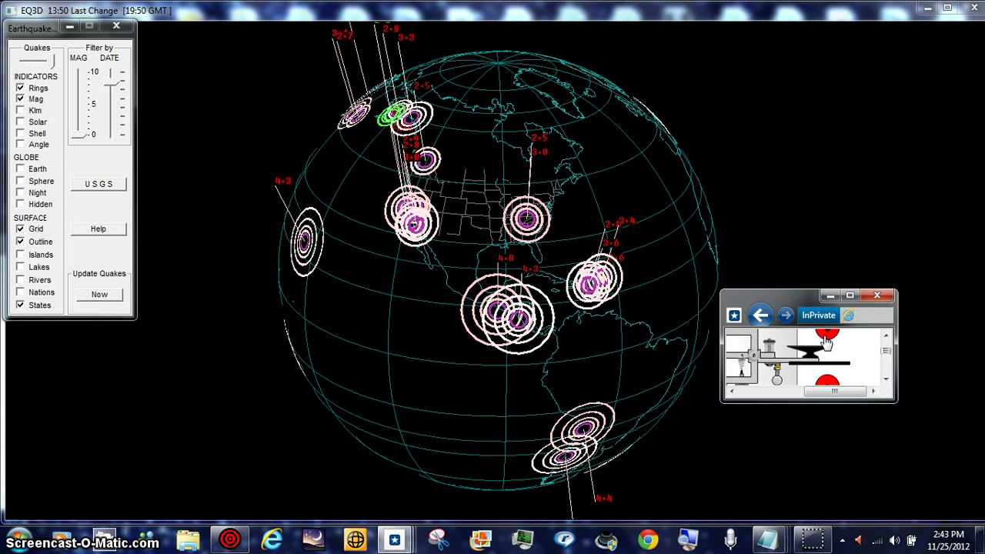
Step: Start a new Morse message with alternating key presses and releases
click(831, 387)
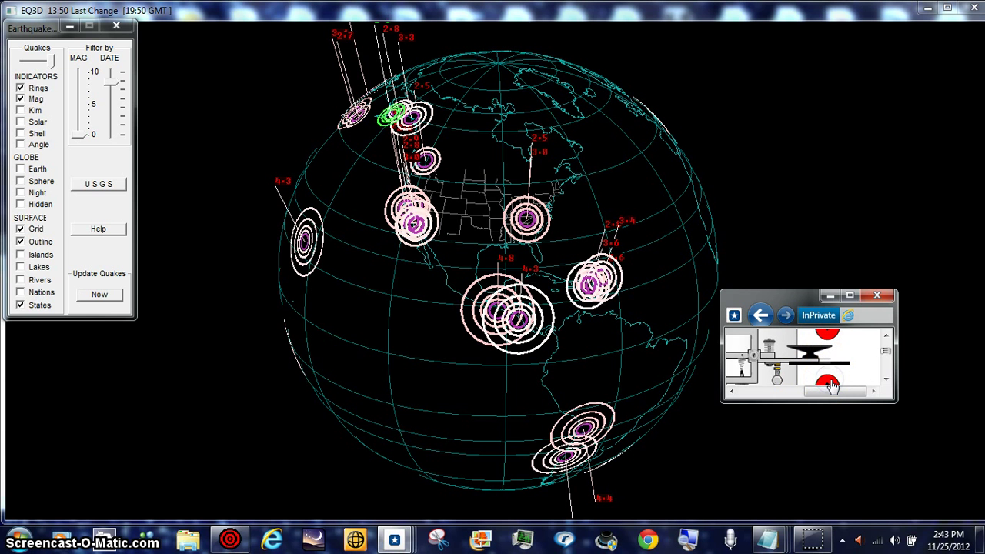
click(832, 387)
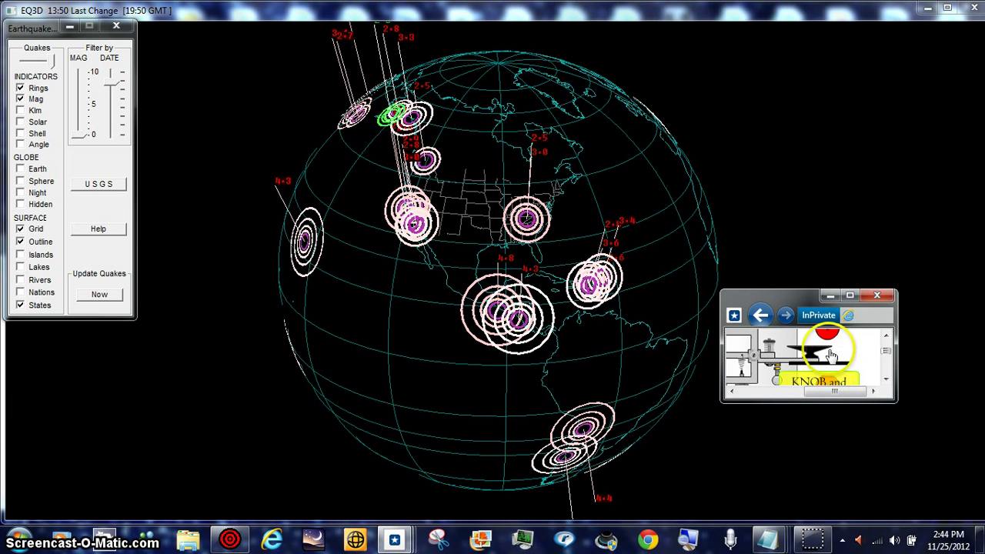
click(830, 338)
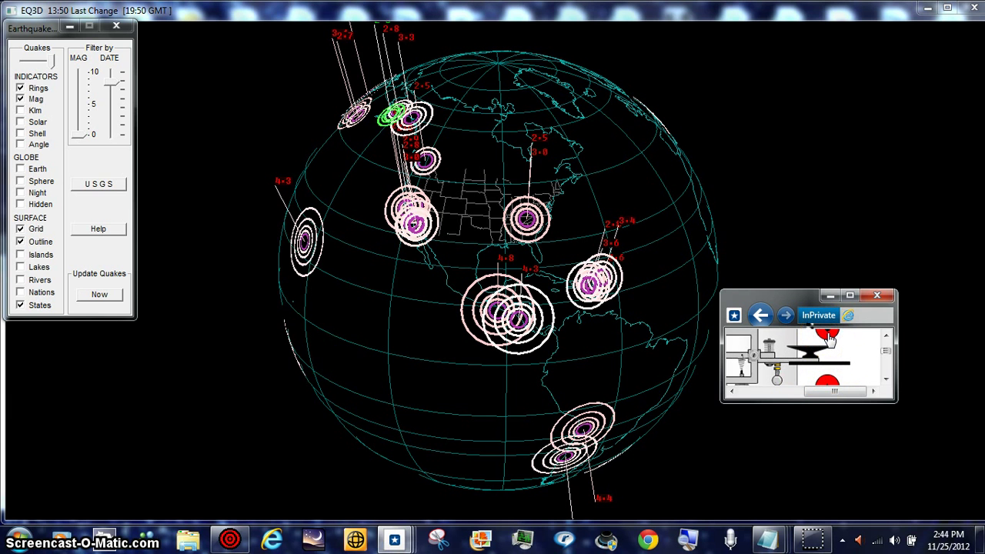
click(828, 384)
click(825, 336)
click(829, 382)
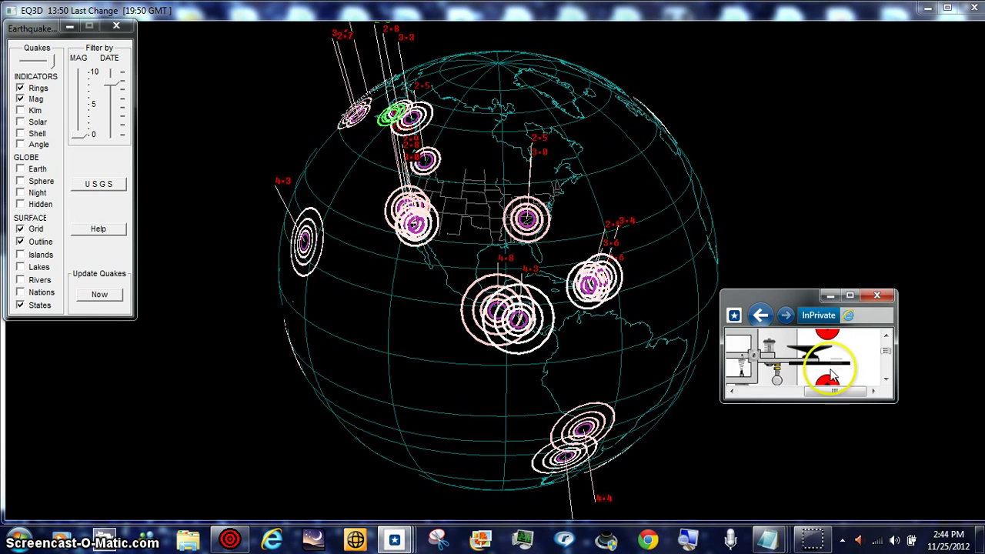
click(828, 340)
click(826, 383)
Step: Continue with quick dots and further presses and releases of the key
click(830, 346)
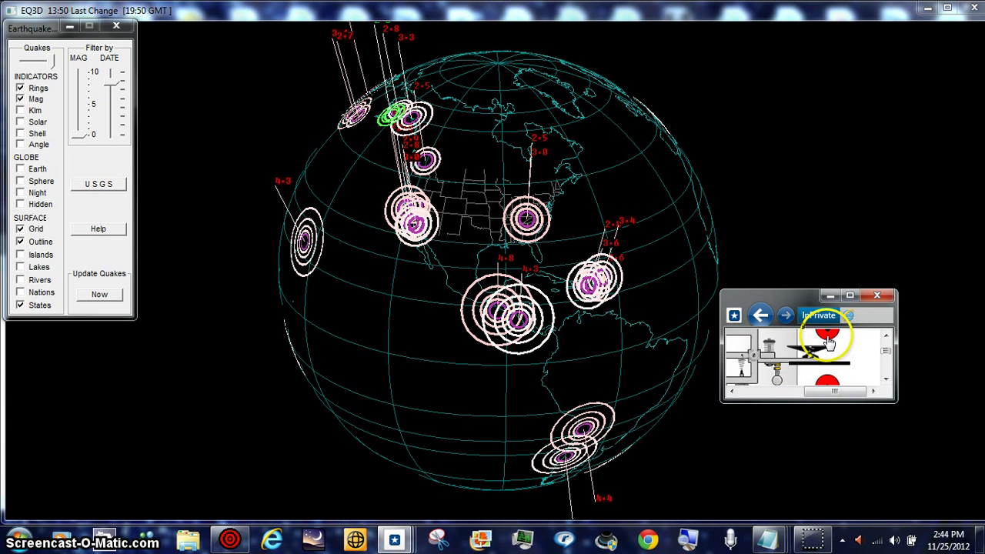
click(827, 341)
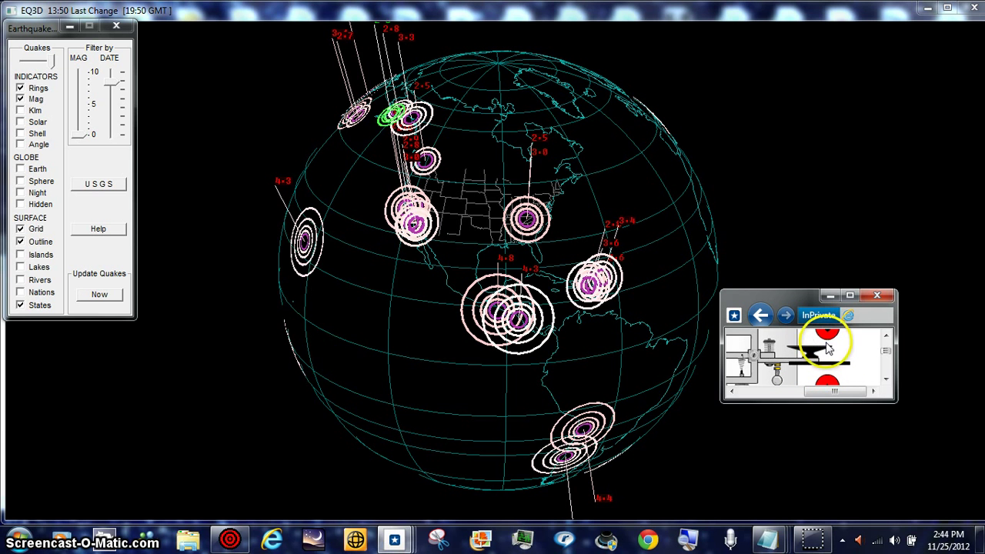
click(875, 394)
click(827, 341)
click(829, 383)
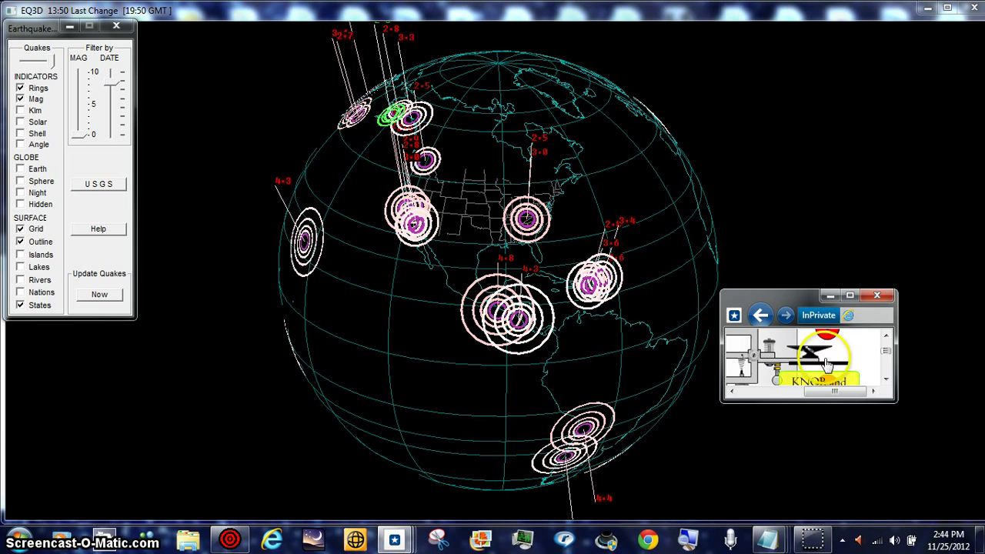
click(827, 341)
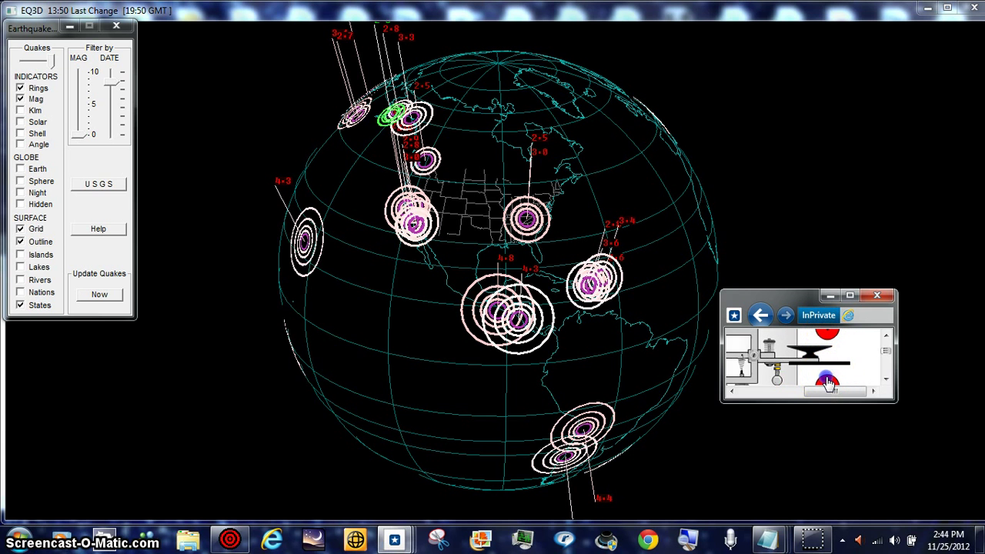
click(827, 341)
click(828, 383)
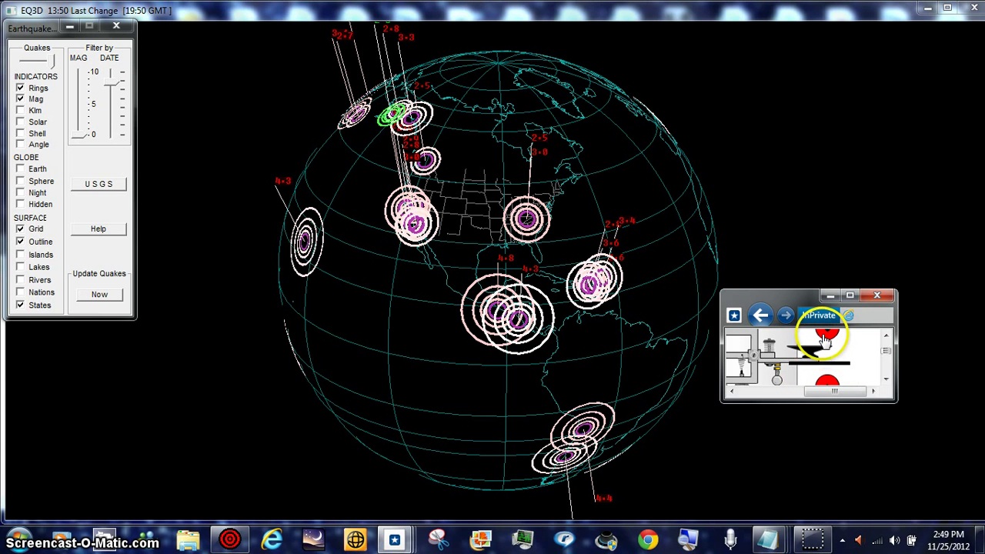
Step: Tap alternating upper-knob and lower-ball signals on the telegraph key
click(825, 339)
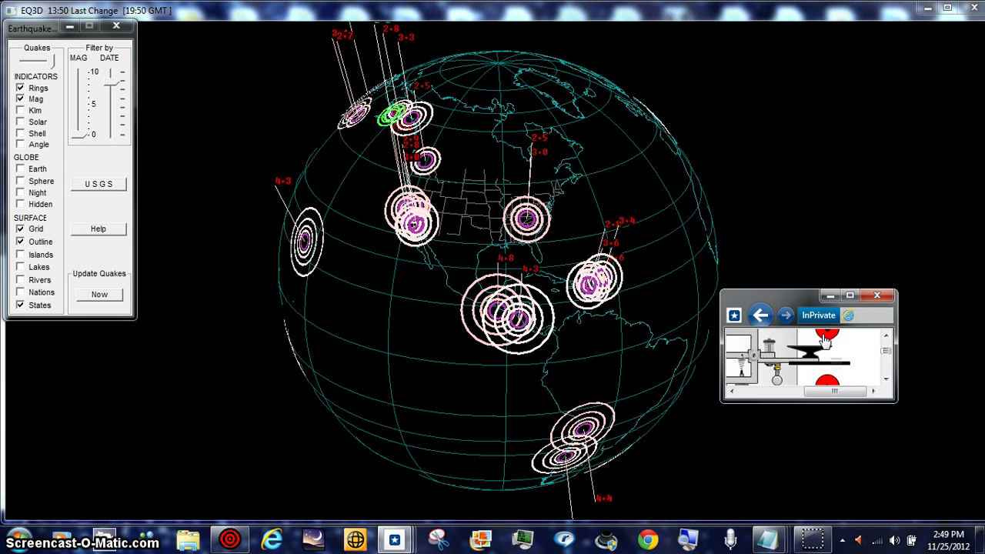
click(827, 383)
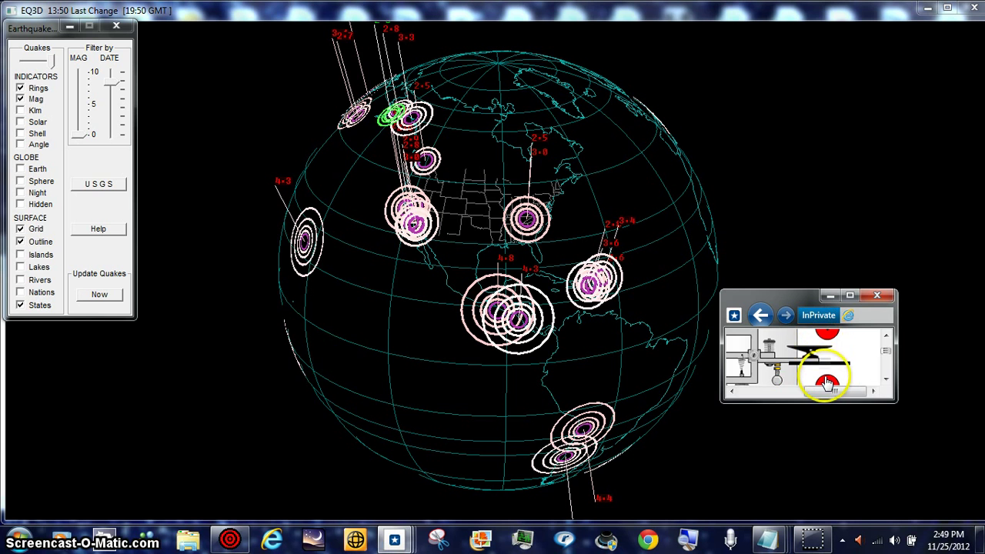
click(829, 339)
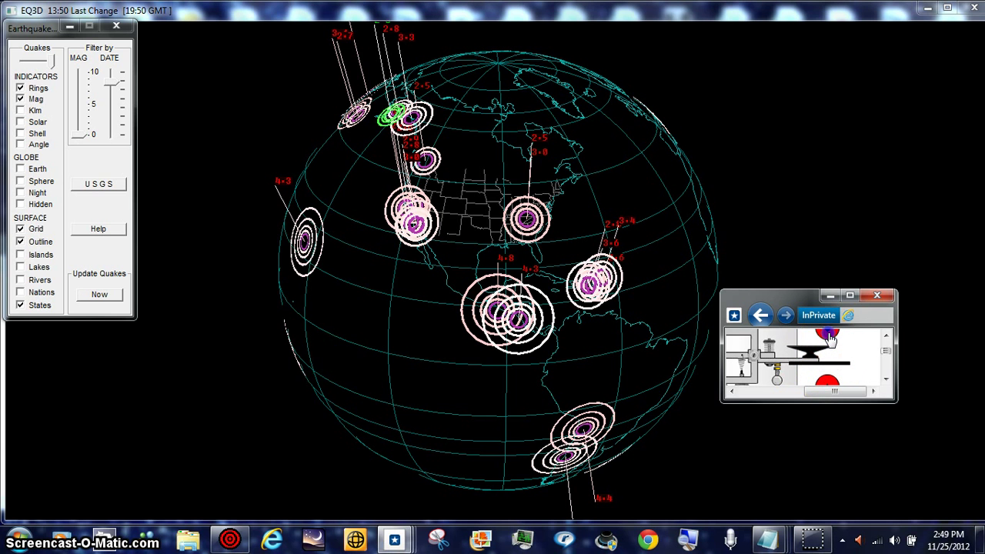
click(831, 383)
click(826, 341)
click(826, 383)
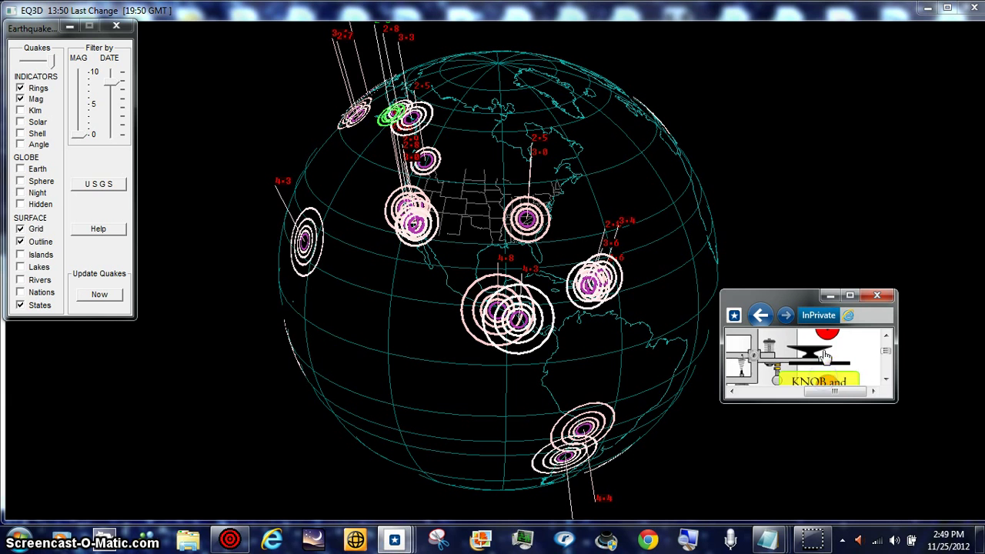
click(826, 338)
click(825, 341)
Step: Send a burst of short Morse signals, then click the IE taskbar icon
click(825, 383)
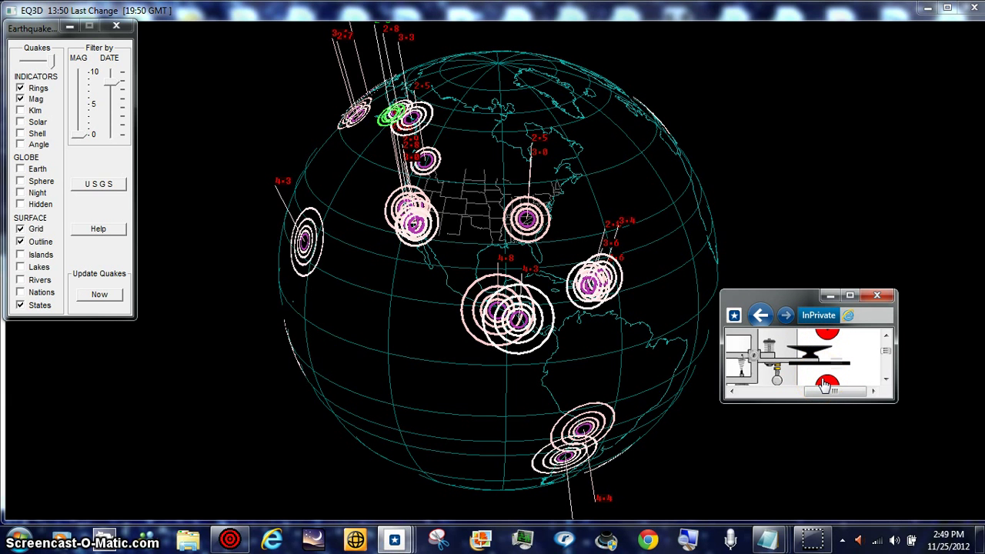
click(825, 383)
click(827, 341)
click(827, 379)
click(827, 338)
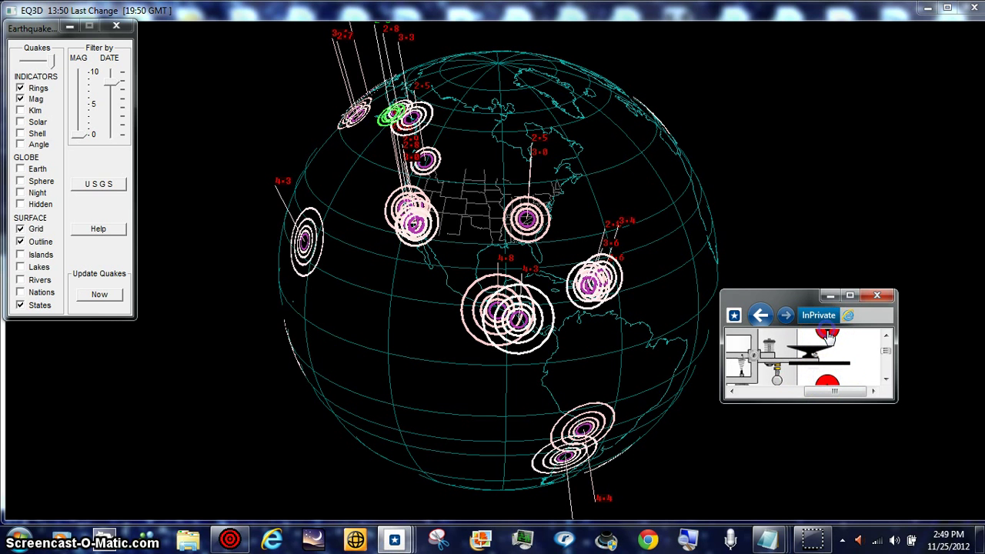
click(825, 383)
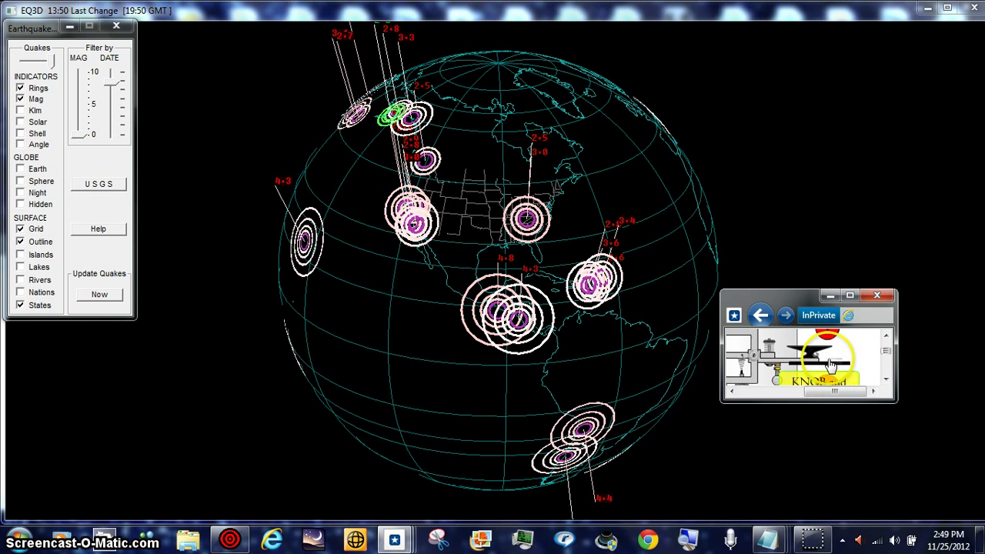
click(828, 384)
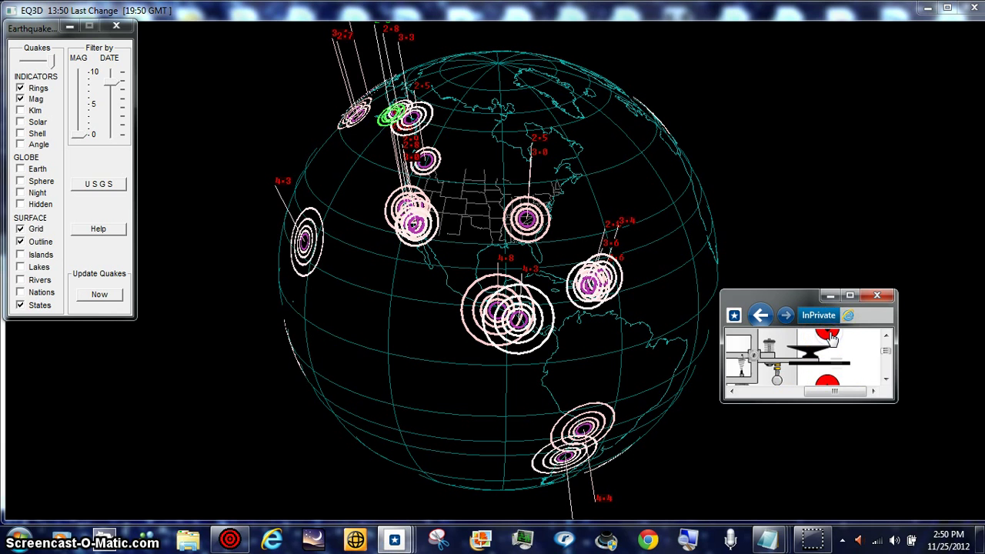
click(815, 543)
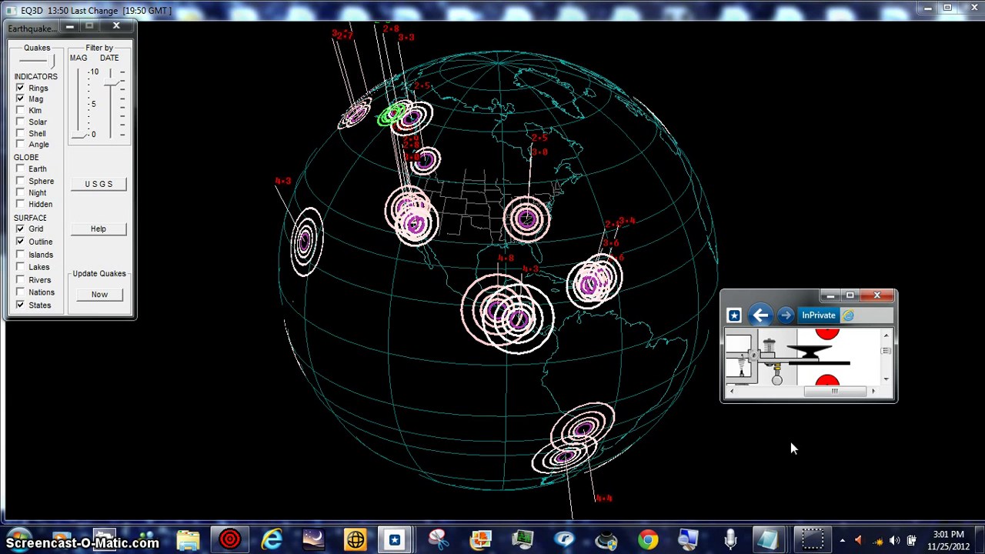
Step: Resume keying with rapid short signals on the upper and lower red balls
click(831, 385)
click(826, 332)
click(831, 388)
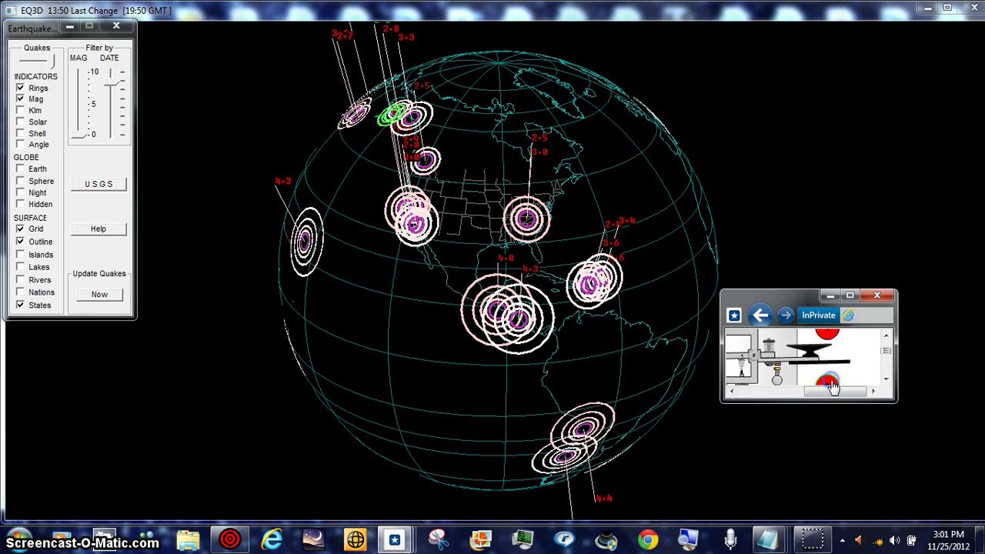
click(827, 346)
click(827, 388)
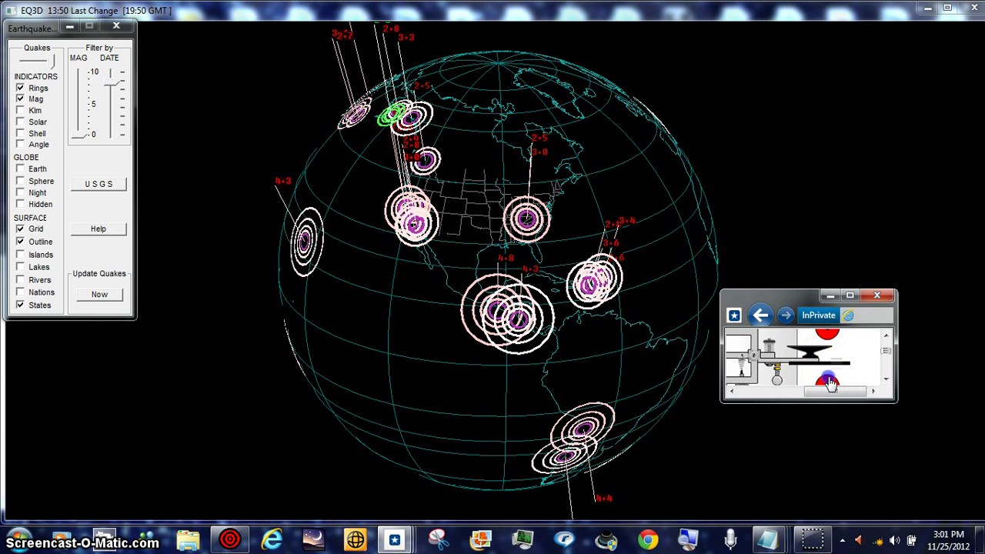
click(828, 335)
click(828, 383)
click(829, 383)
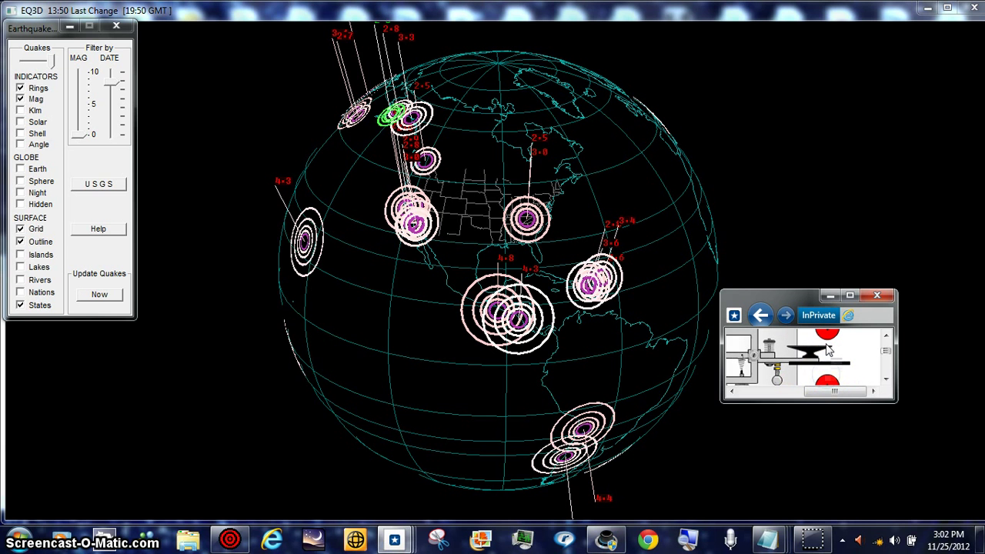
Step: Key repeated upper-knob signals, then signals on the lever and lower ball
click(828, 334)
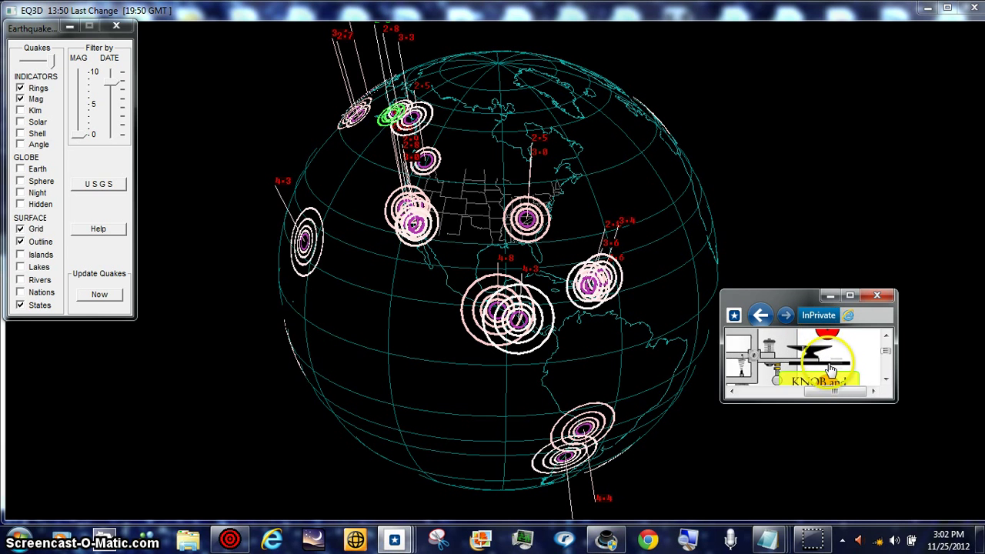
click(827, 334)
click(826, 334)
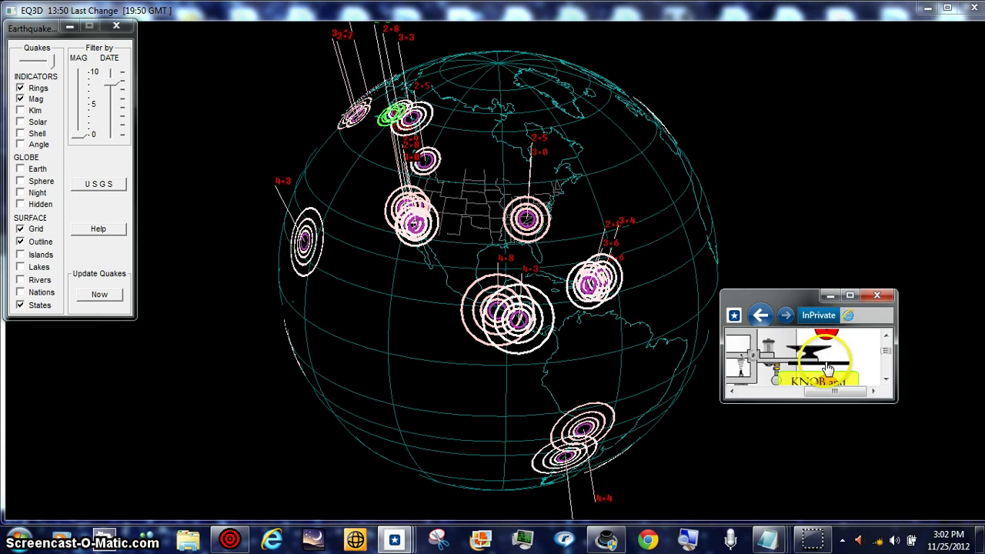
click(826, 381)
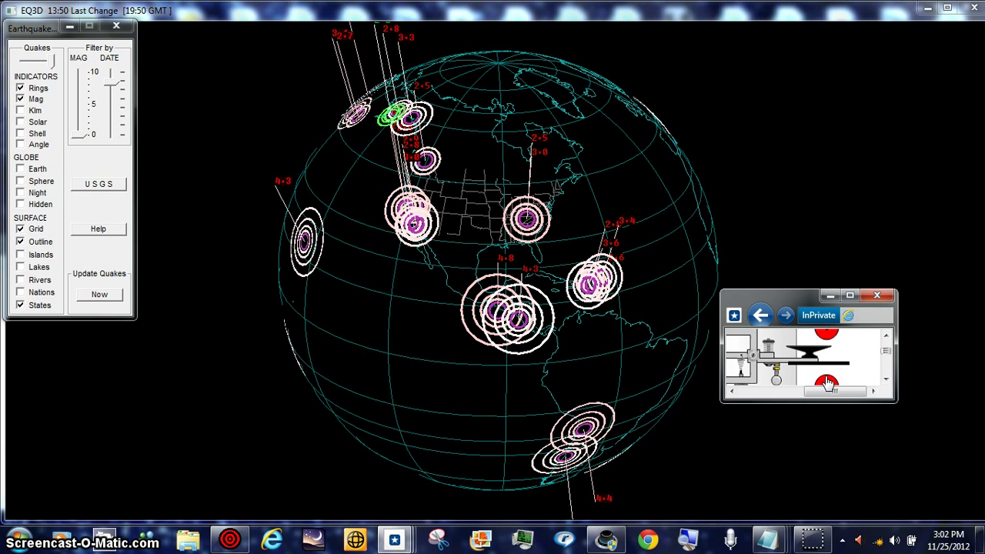
click(831, 354)
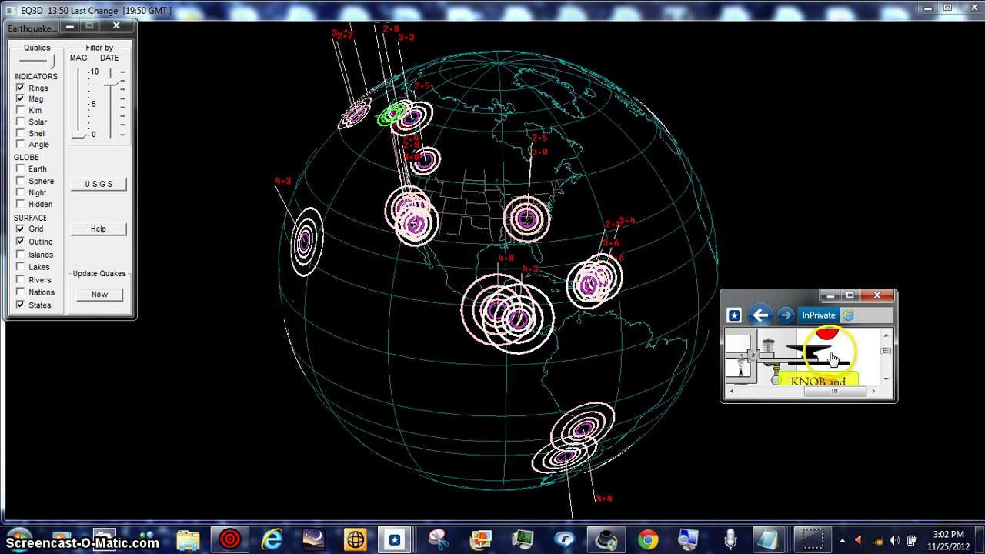
click(830, 384)
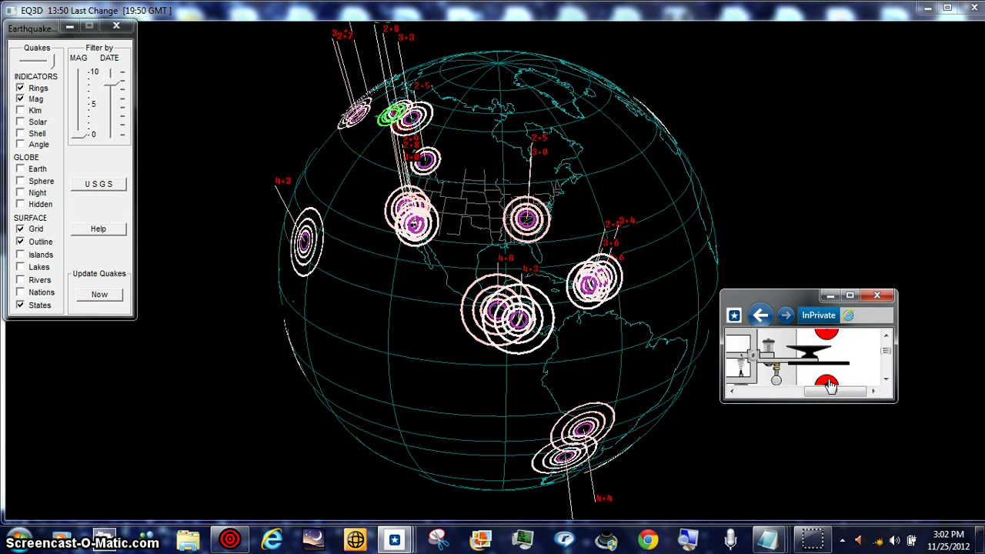
click(828, 375)
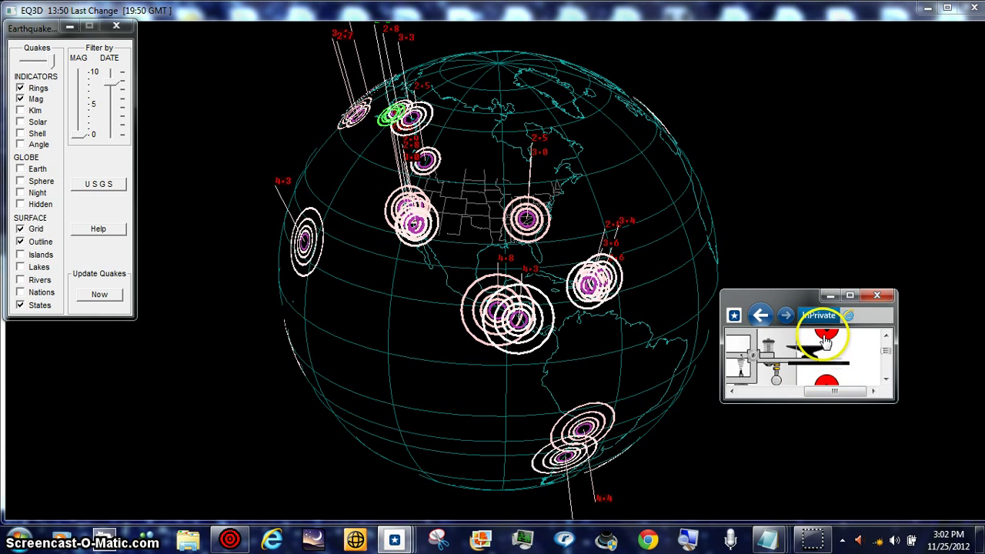
click(830, 383)
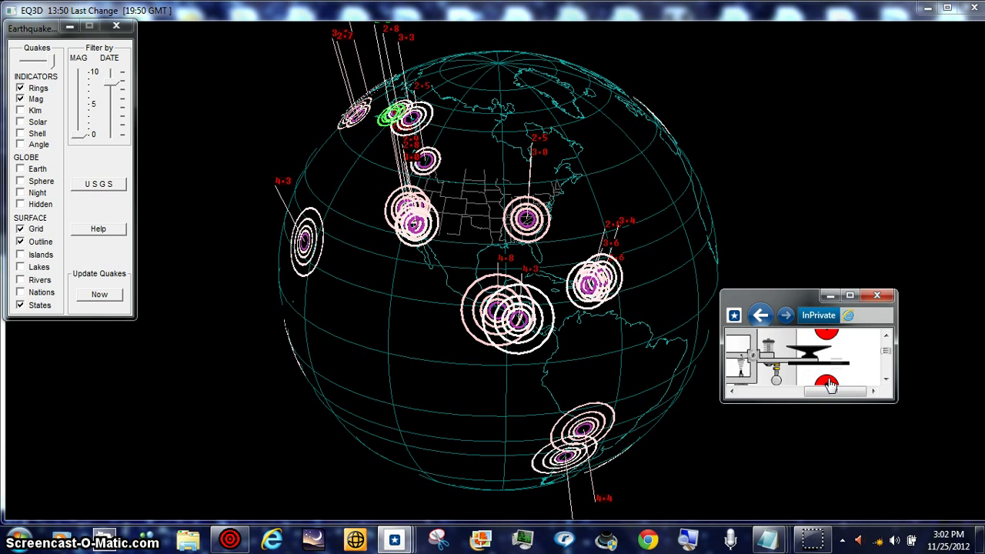
Step: Finish this stretch with short signal bursts, mostly on the lower red ball
click(829, 383)
click(825, 333)
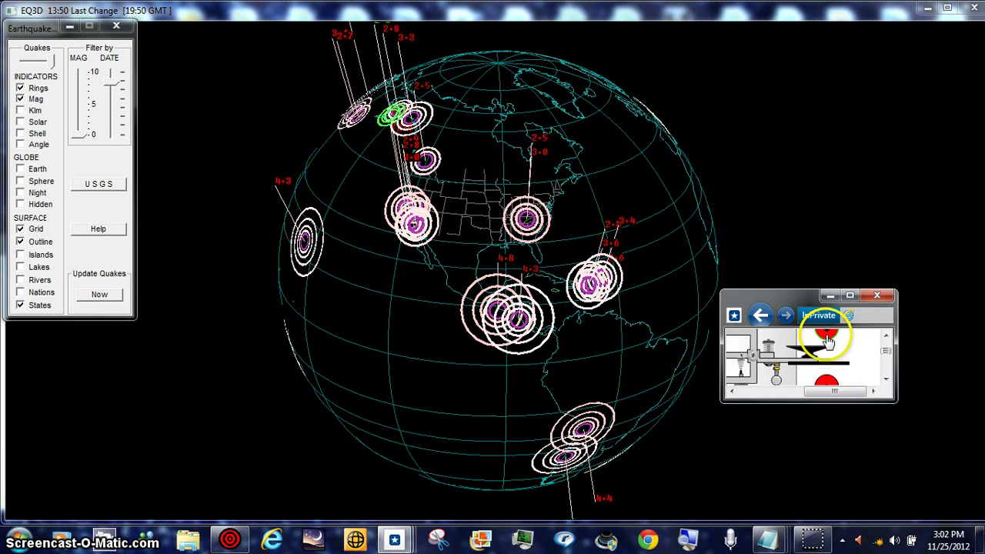
click(827, 382)
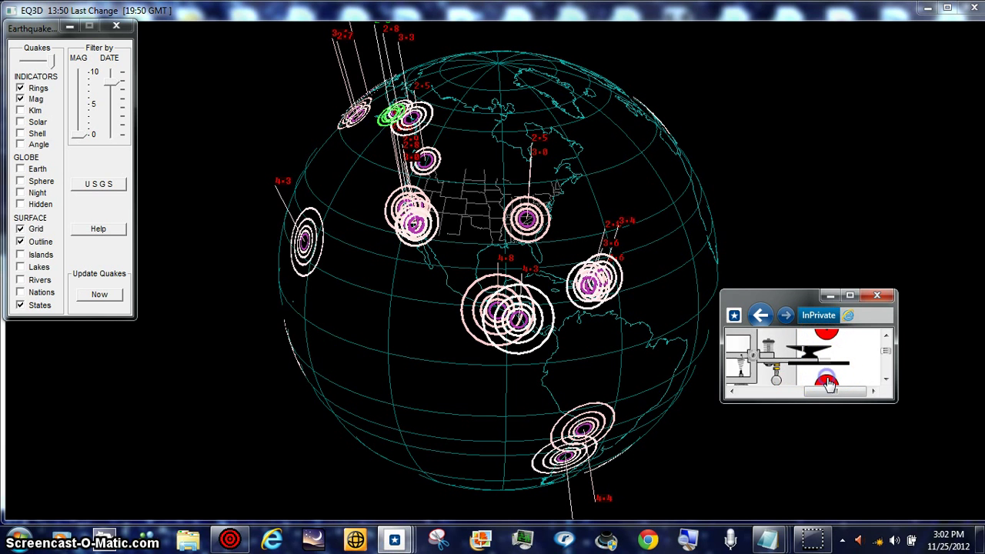
click(828, 383)
click(829, 385)
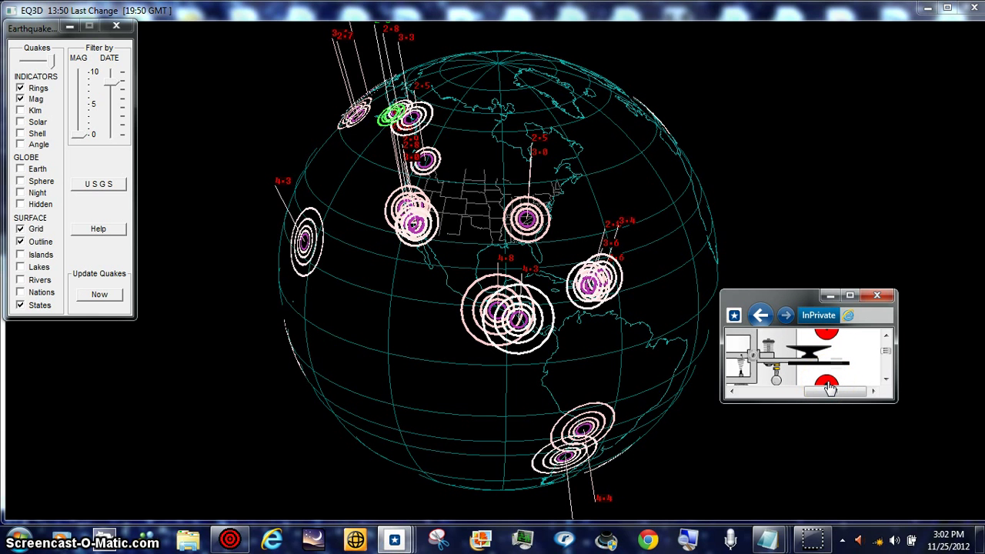
click(825, 335)
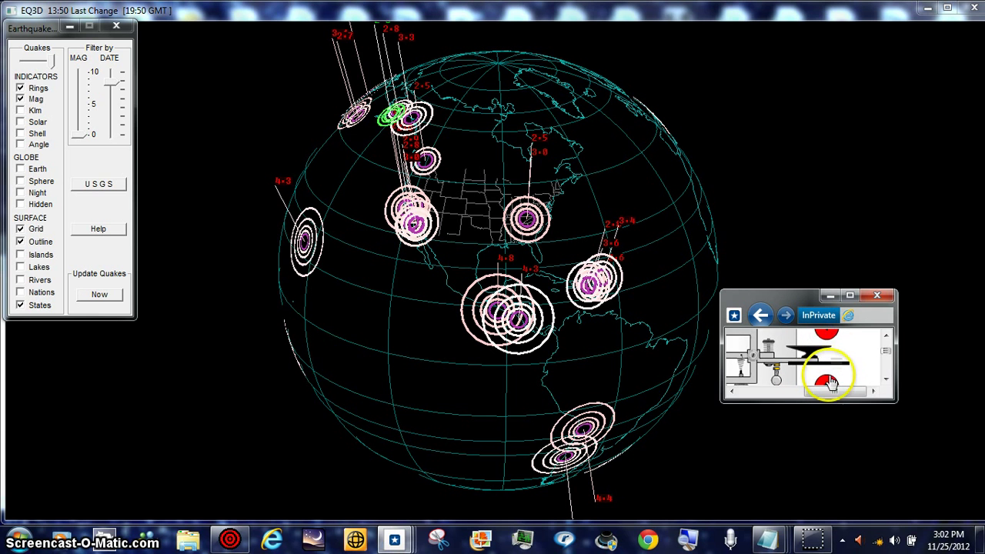
click(825, 339)
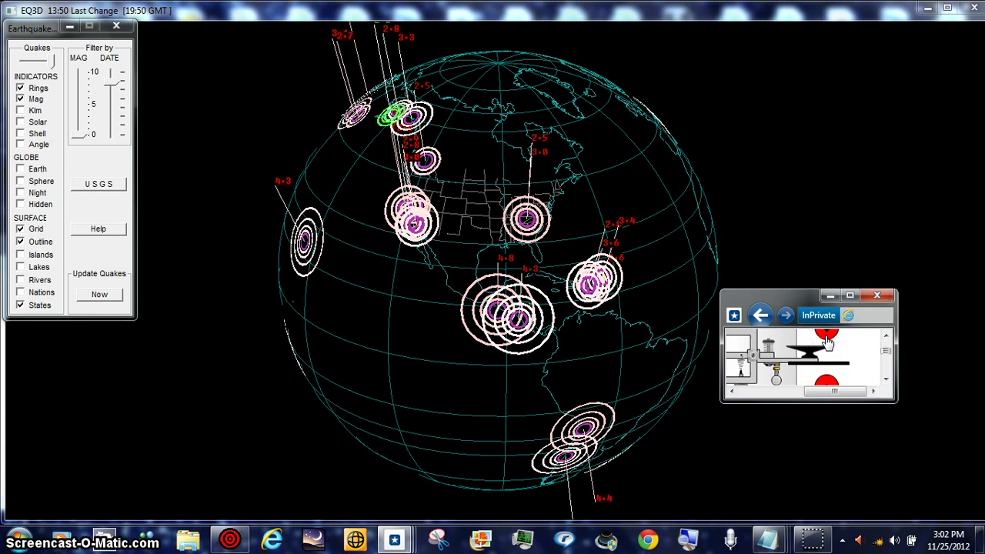
click(827, 385)
click(831, 387)
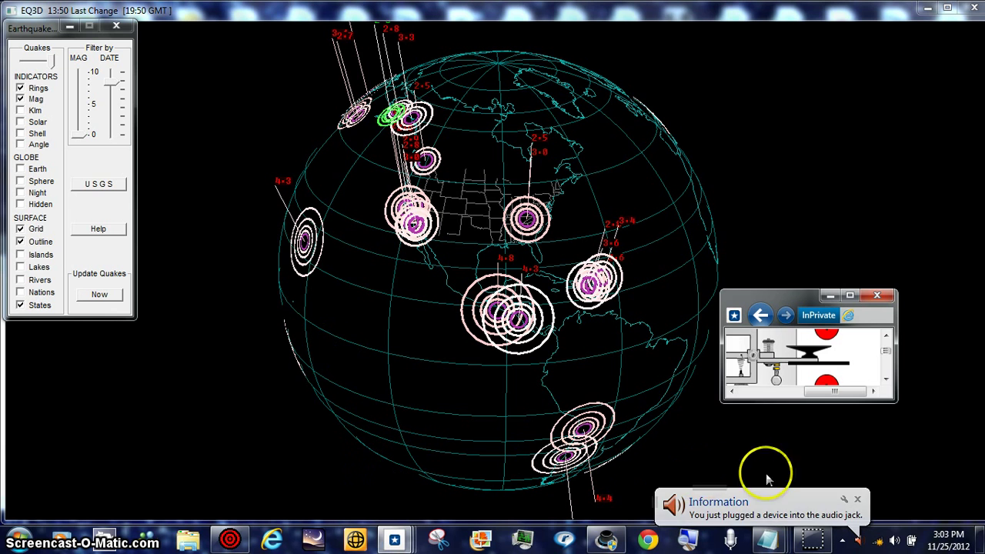
Step: Close the audio-jack notification balloon beside the telegraph window
click(857, 500)
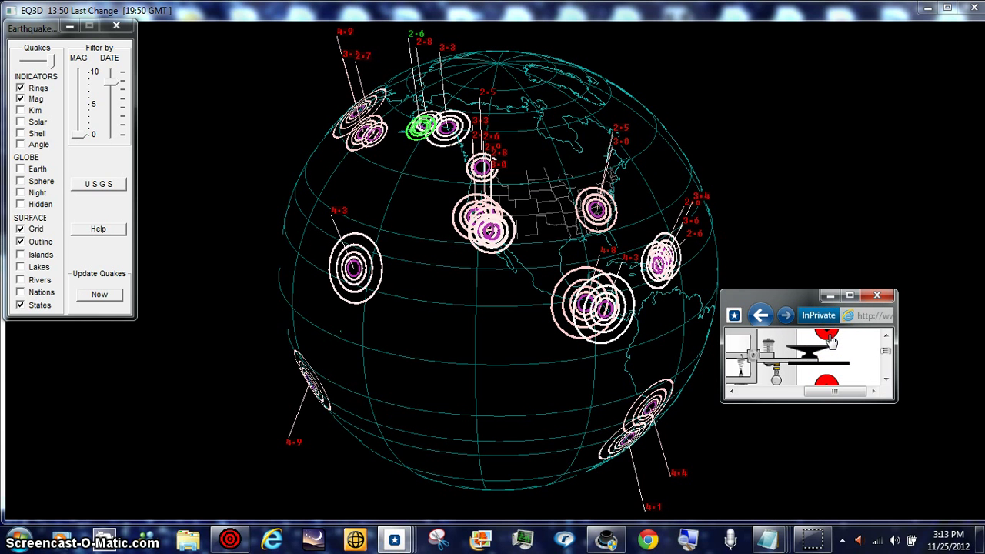
Step: Key held long Morse signals on the telegraph key's knob and lower red ball
click(835, 374)
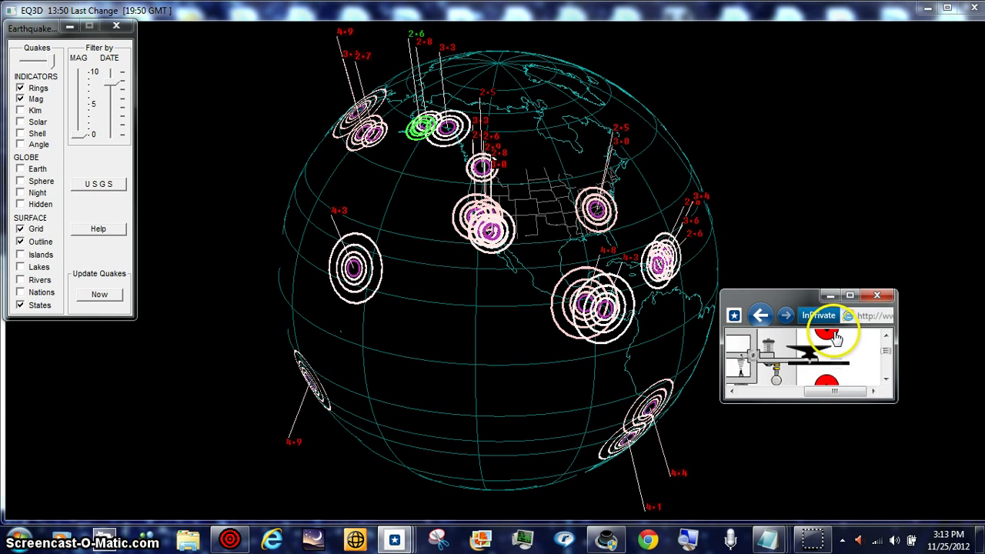
drag(835, 375, 834, 332)
drag(836, 372, 830, 389)
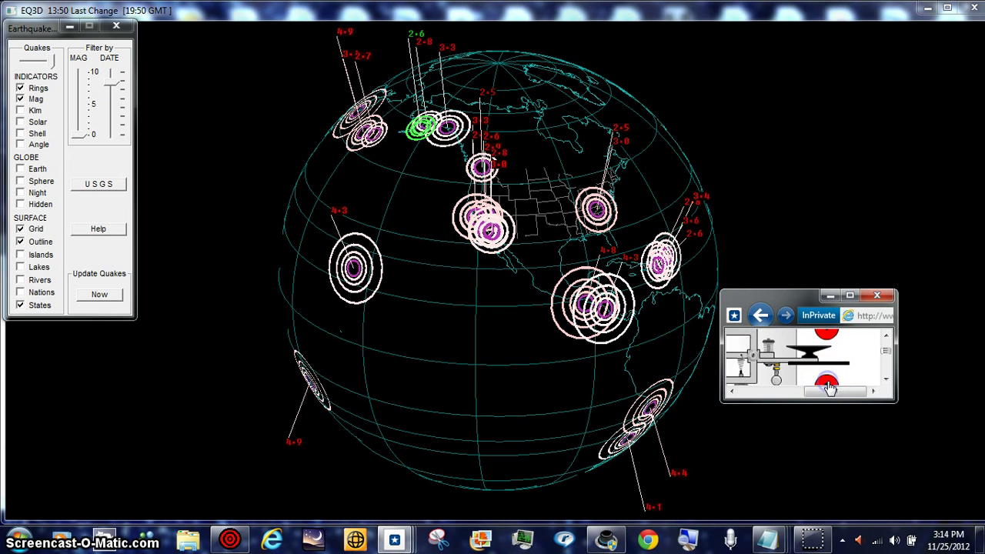
drag(829, 388, 832, 344)
click(828, 384)
drag(830, 385, 834, 329)
Step: Tap a run of short Morse signals, alternating the lower ball and upper knob
click(830, 384)
click(828, 385)
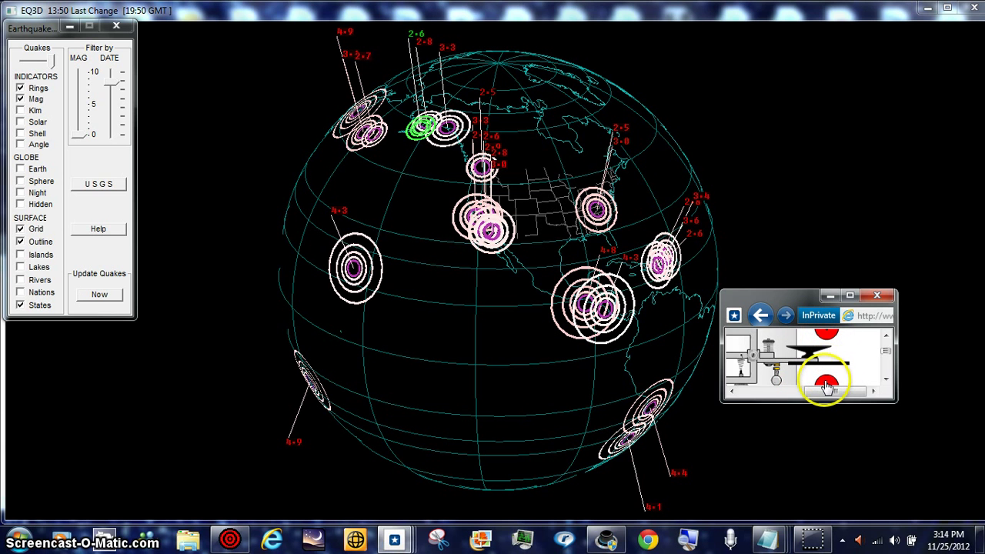
click(828, 335)
click(828, 383)
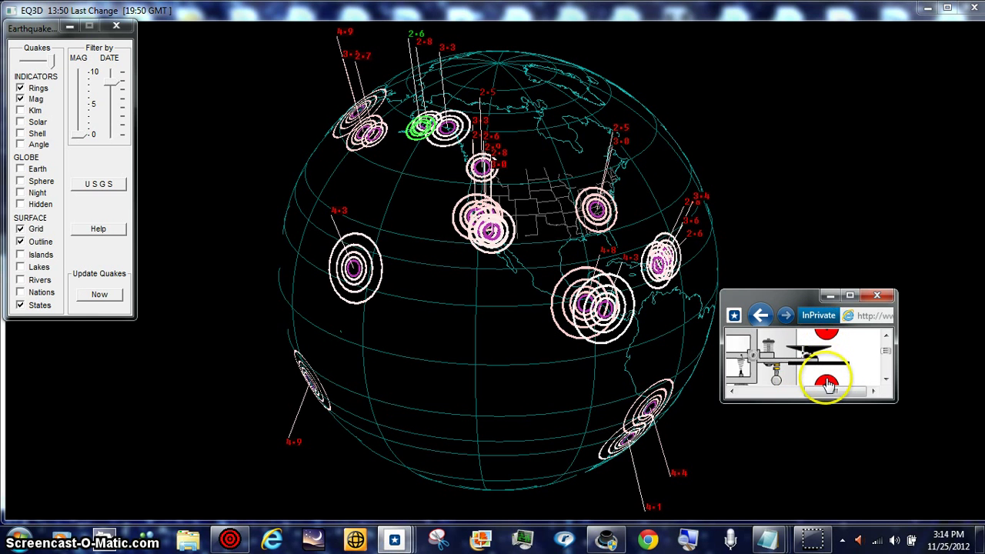
click(829, 338)
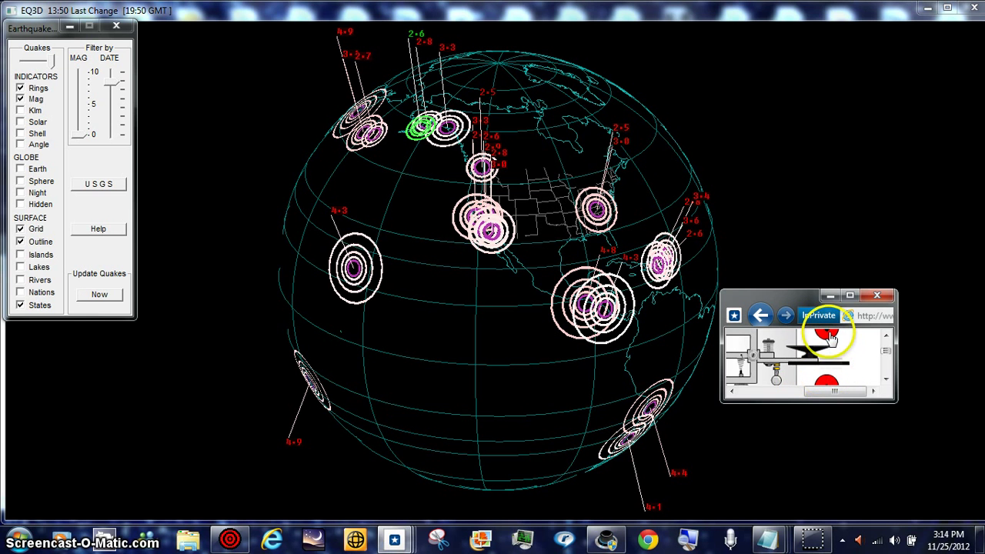
click(828, 383)
click(830, 338)
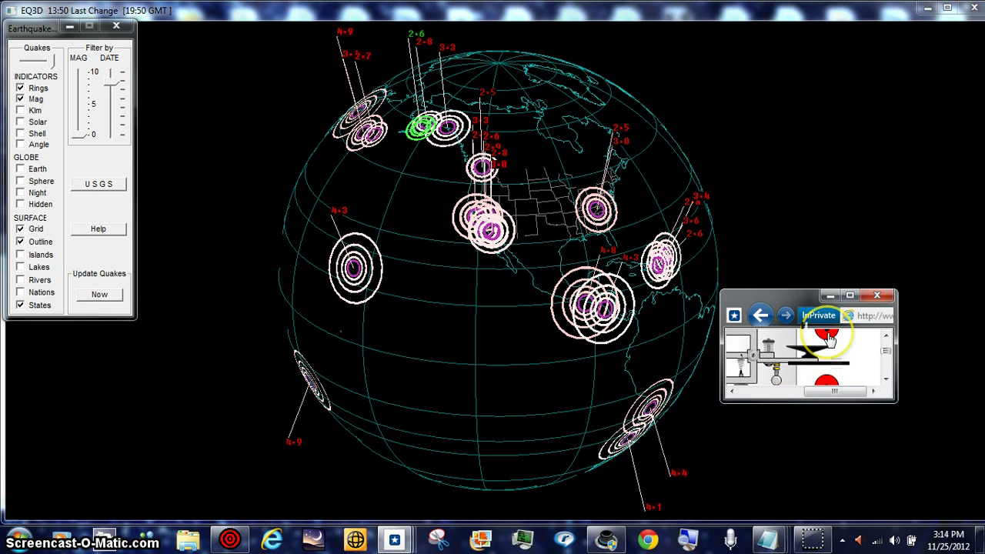
Step: Continue tapping the rest of the Morse message on the ball and knob
click(828, 383)
click(828, 343)
click(827, 387)
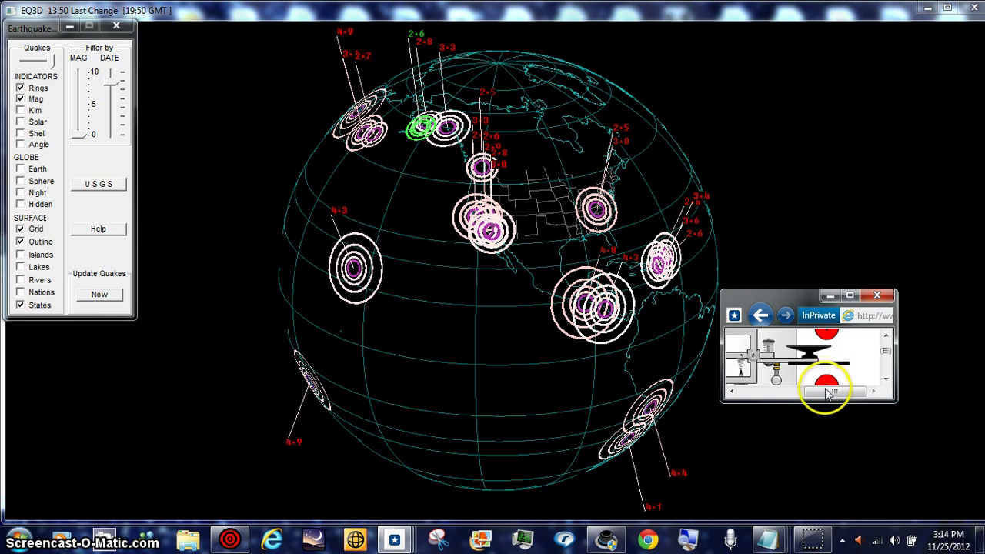
click(826, 339)
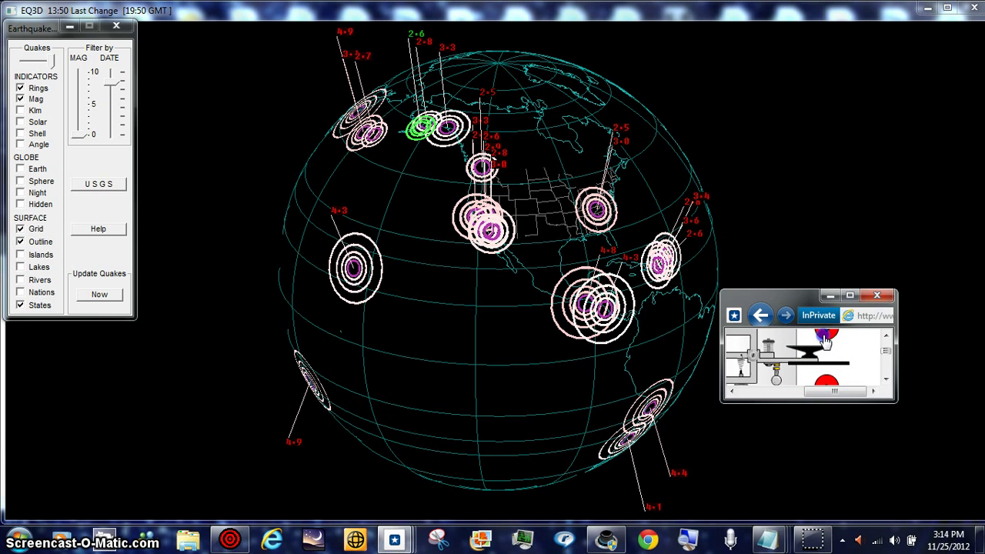
click(827, 361)
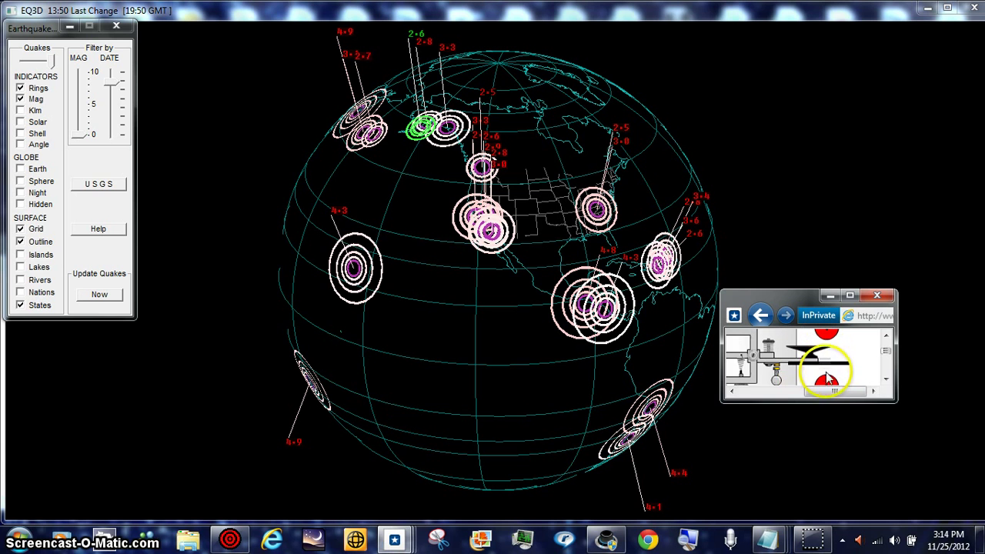
click(826, 339)
click(829, 385)
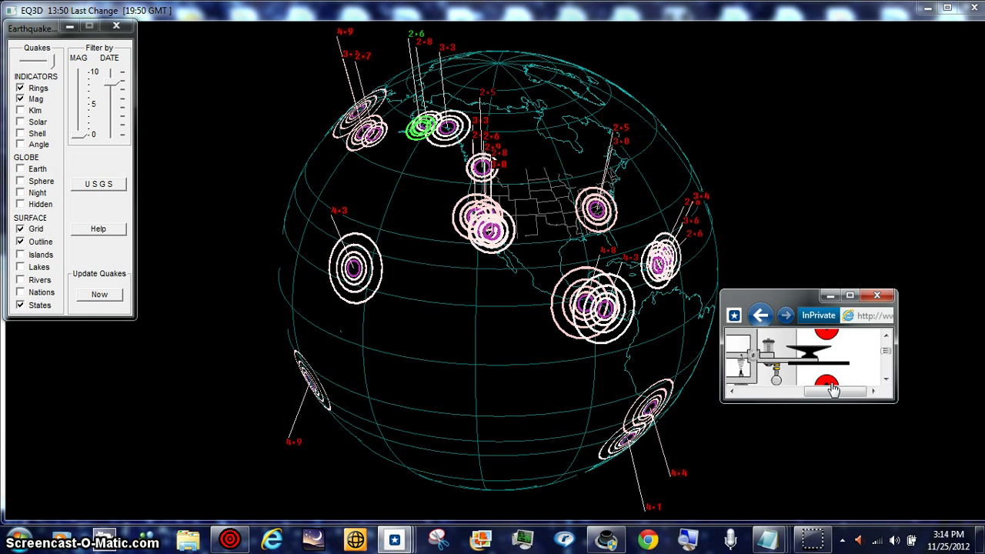
drag(834, 388, 822, 437)
click(824, 531)
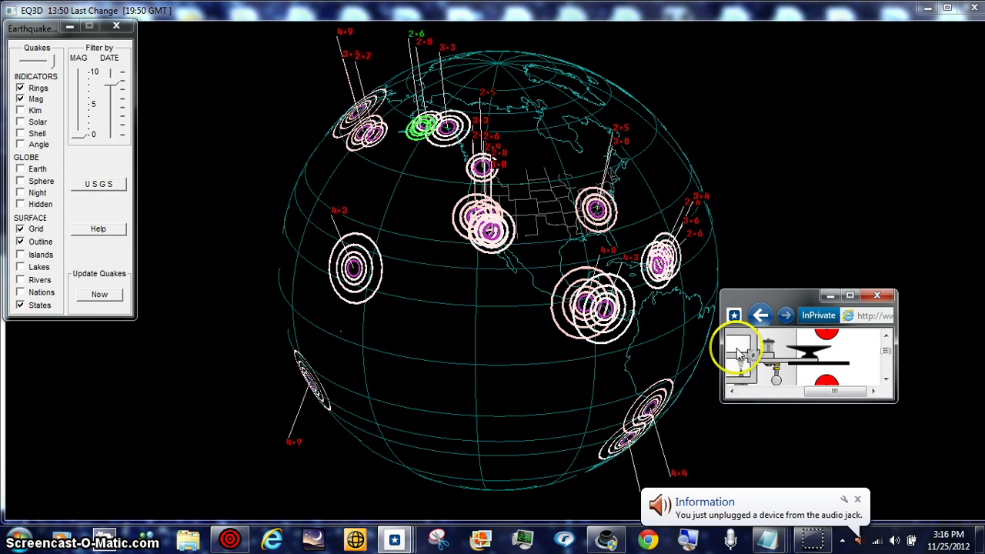
Step: Dismiss the audio-jack notice, bring the telegraph window forward, and key the first signals
click(858, 501)
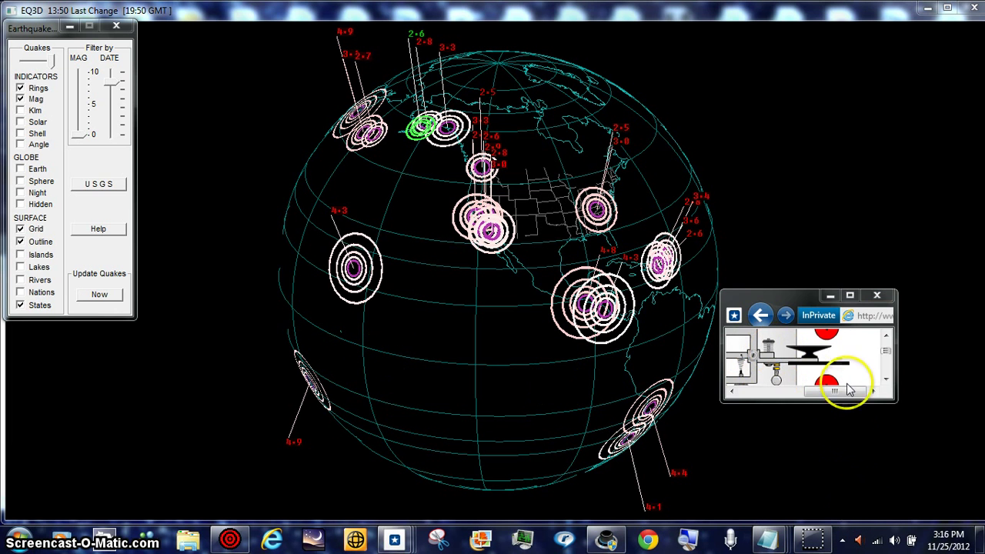
click(826, 336)
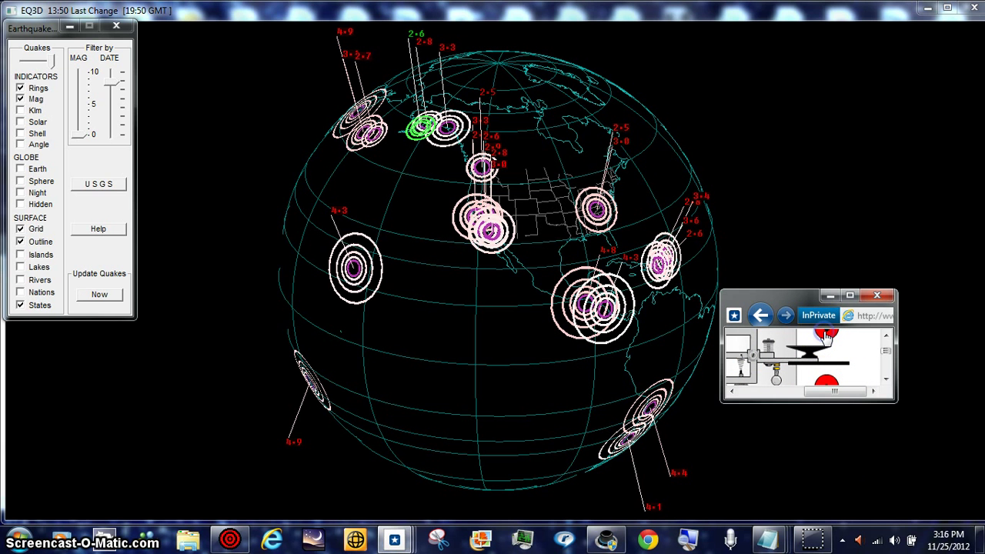
click(826, 384)
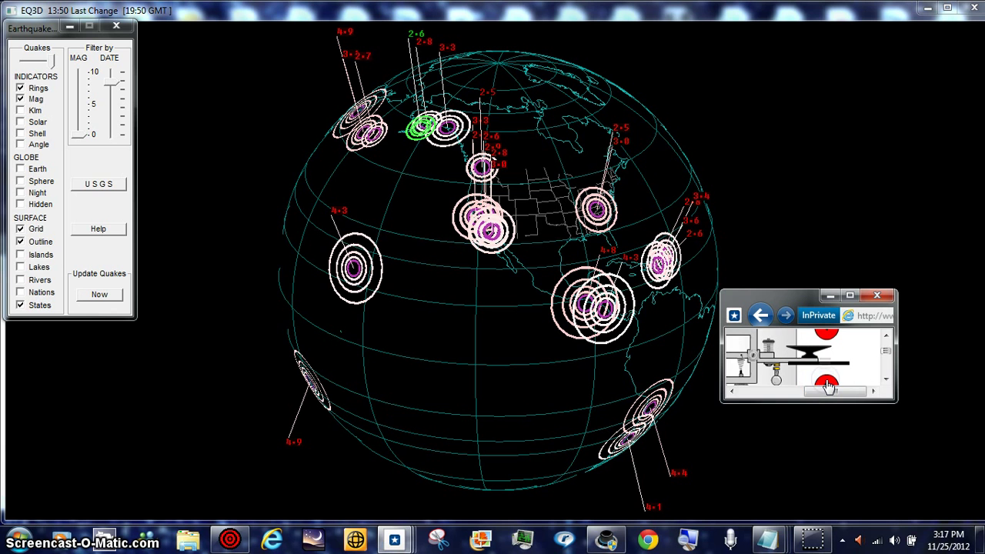
click(826, 334)
click(828, 385)
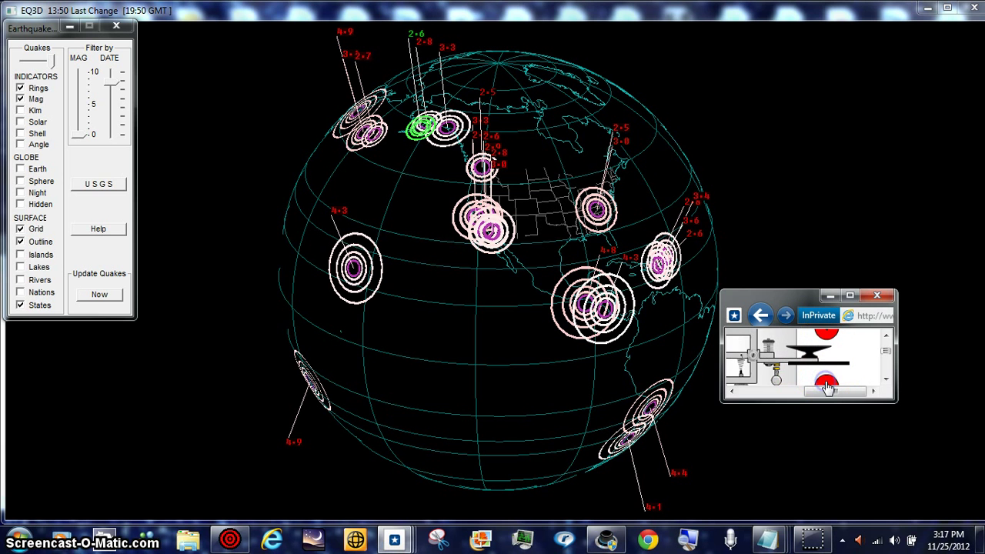
click(825, 339)
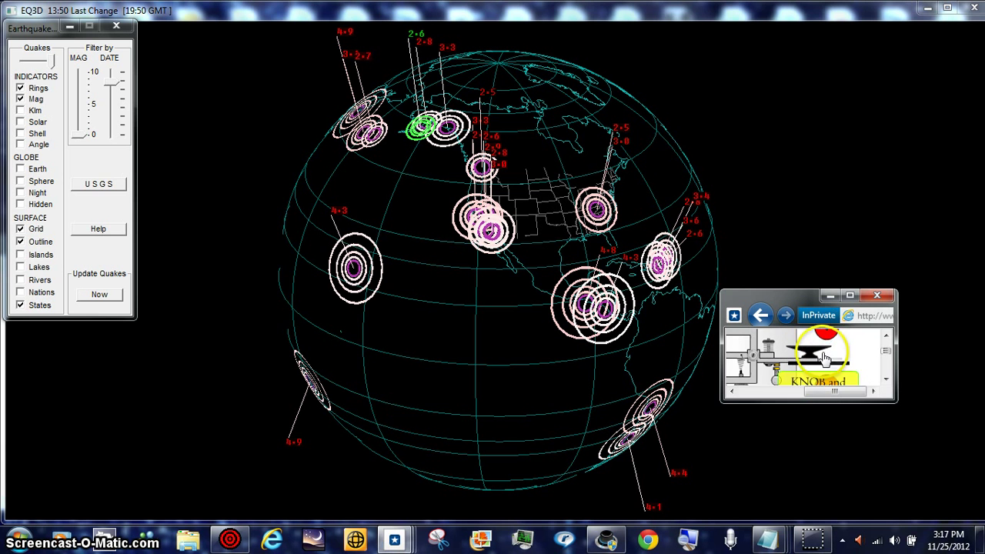
Step: Tap the next run of Morse signals on the lower ball and upper knob
click(826, 383)
click(823, 340)
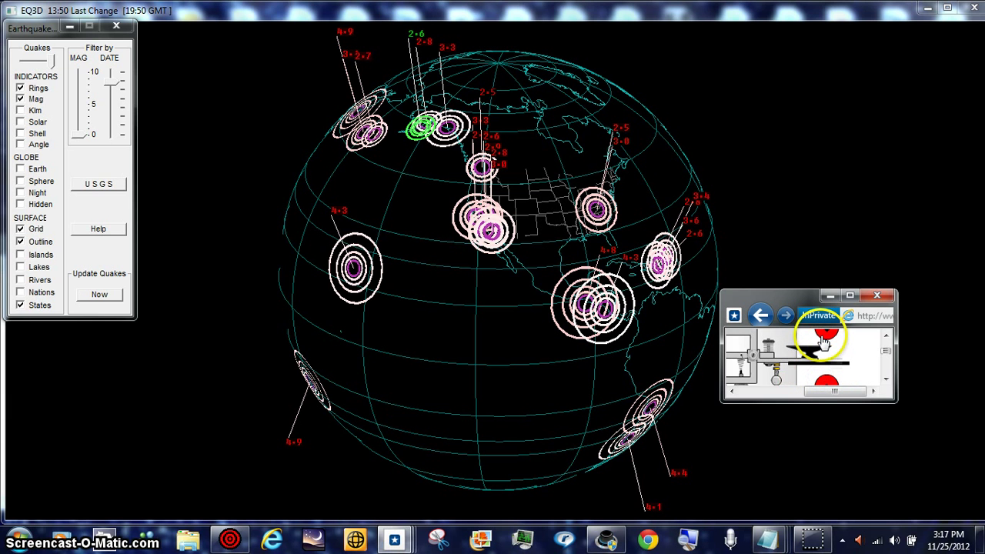
click(826, 384)
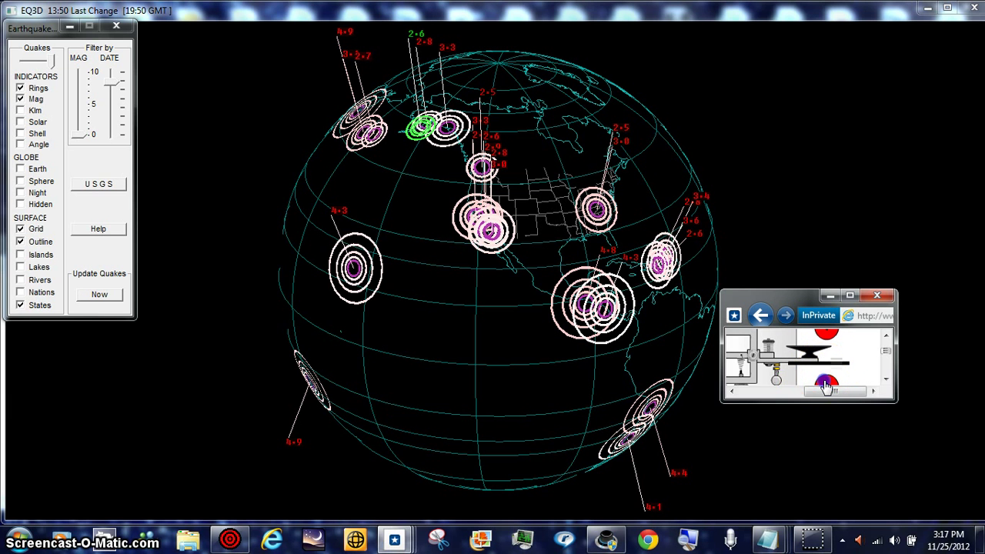
click(826, 384)
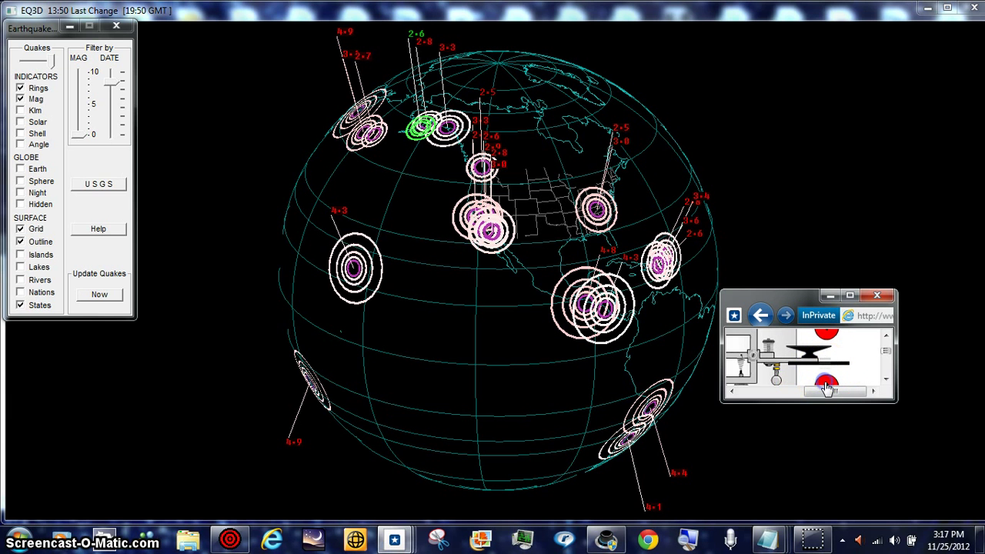
click(825, 338)
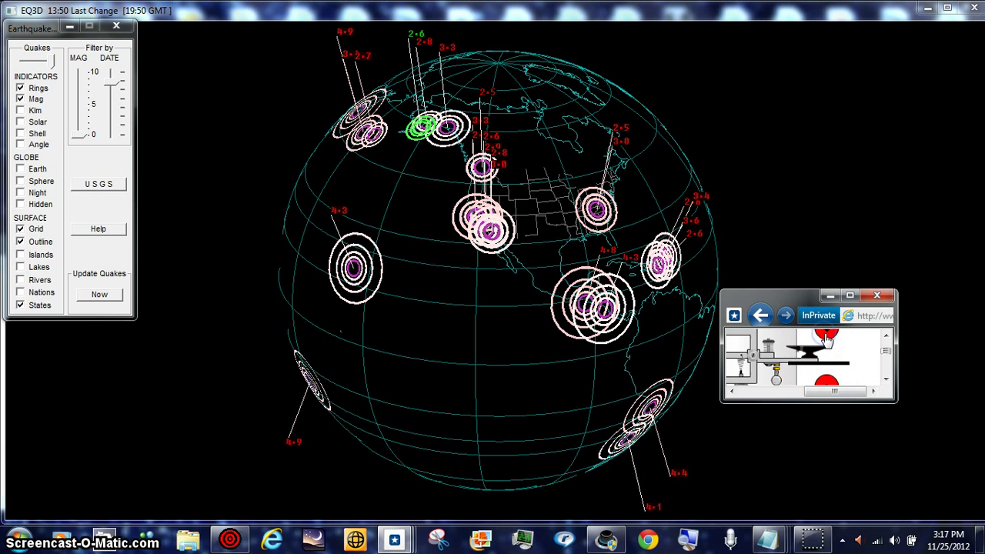
click(825, 337)
click(826, 332)
Step: Tap the final alternating Morse signals to finish the message
click(826, 385)
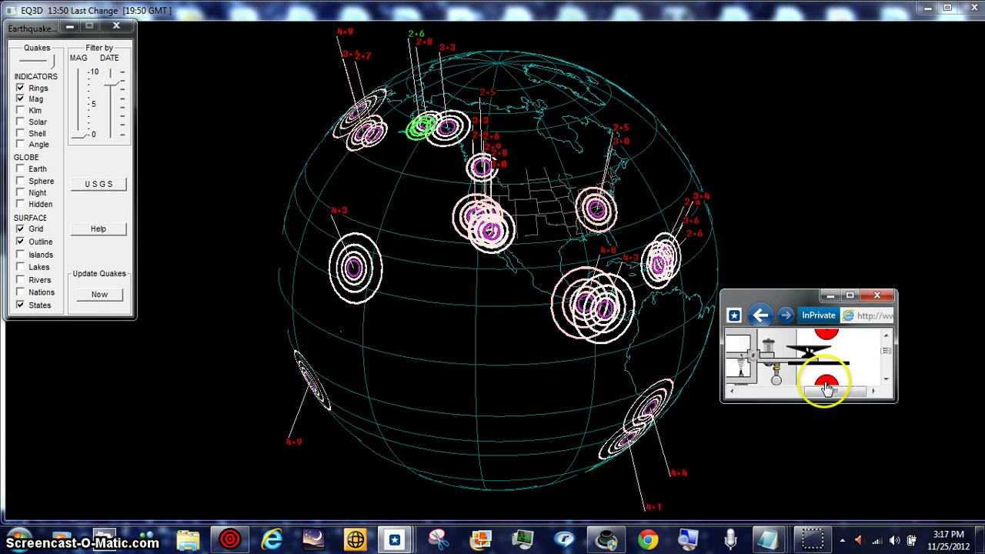
click(826, 331)
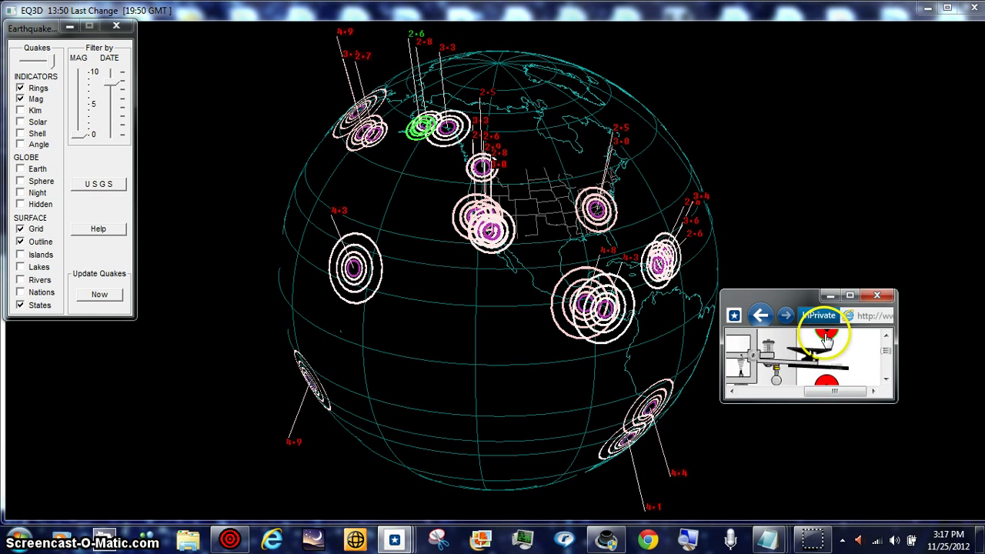
click(827, 382)
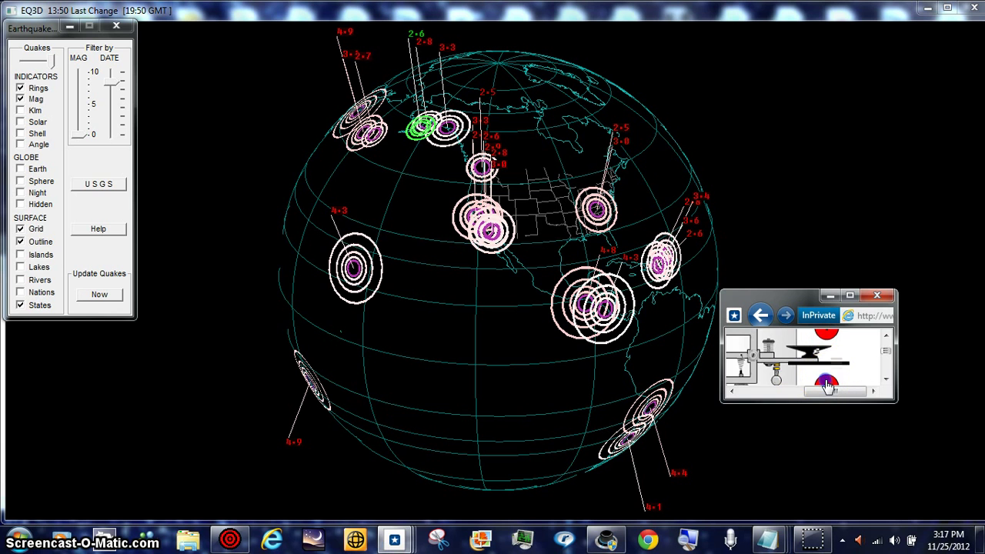
click(825, 333)
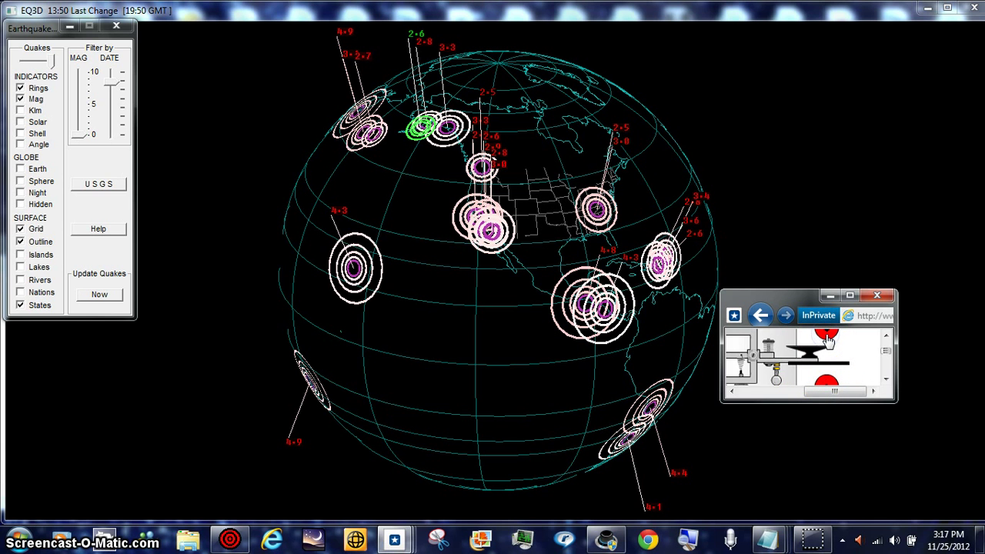
click(828, 382)
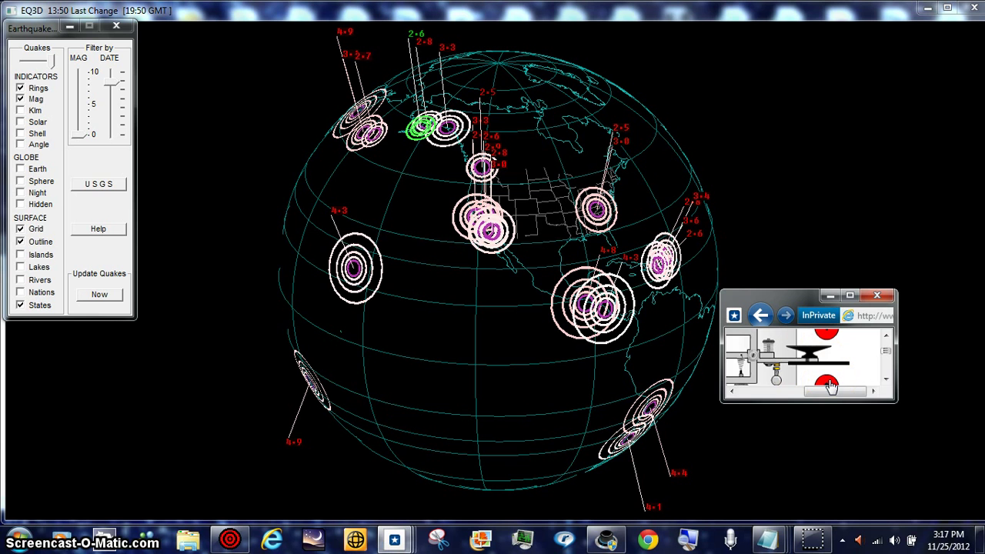
click(825, 332)
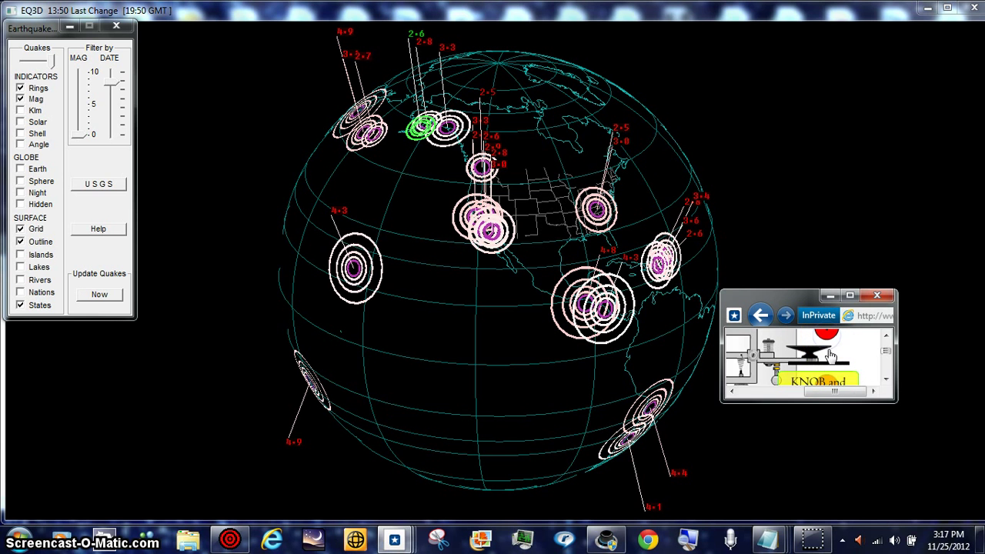
click(828, 382)
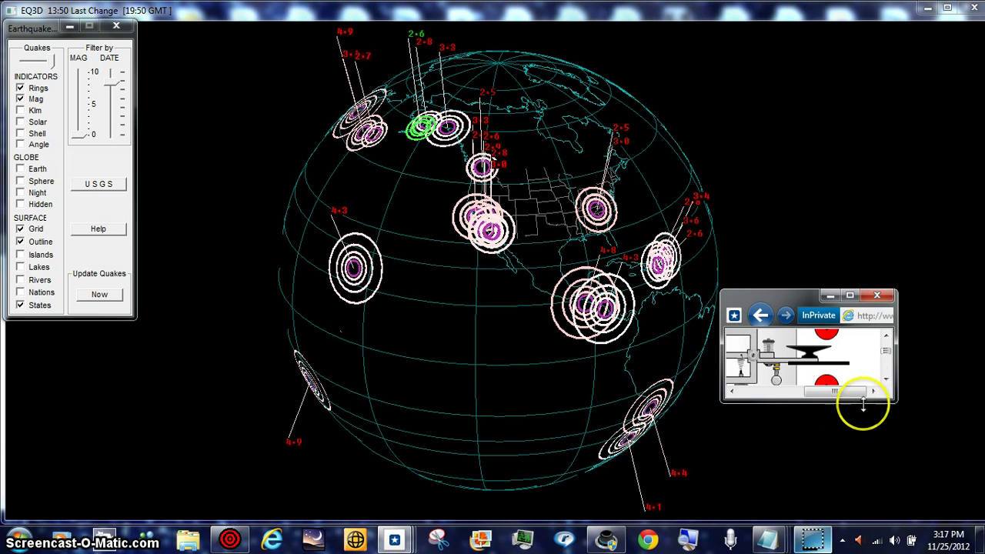
Step: Erase the web address in IE's address bar, then update EQ3D's quakes to now
click(869, 315)
key(BackSpace)
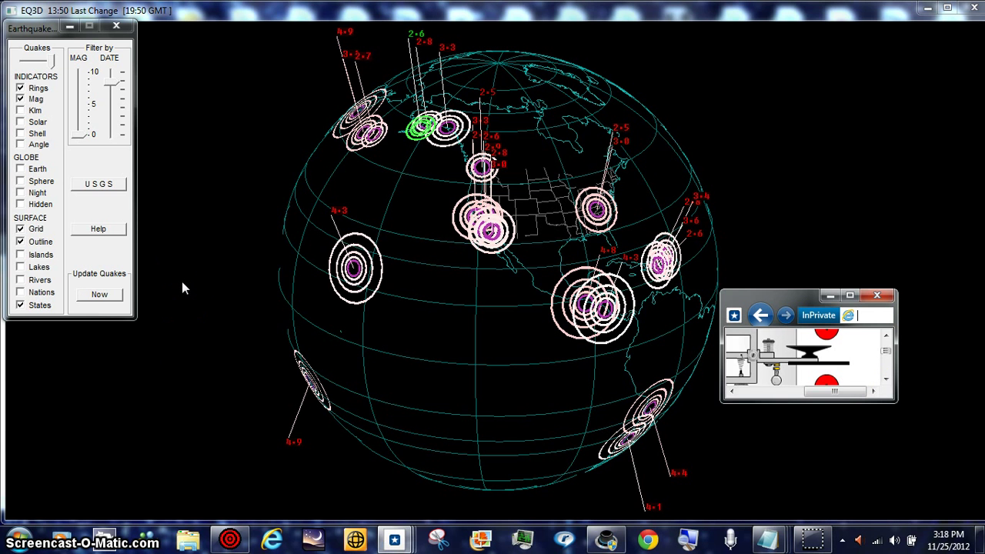
click(112, 297)
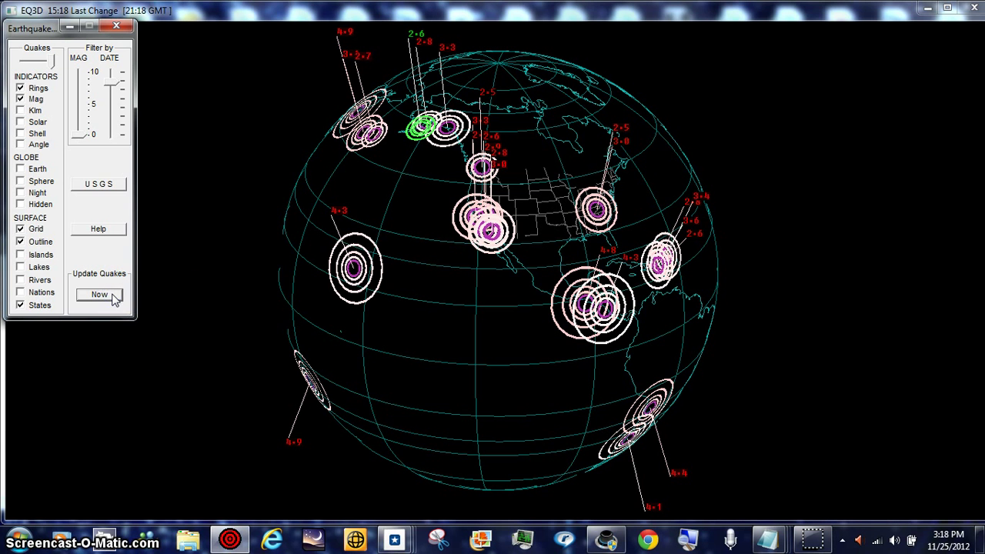